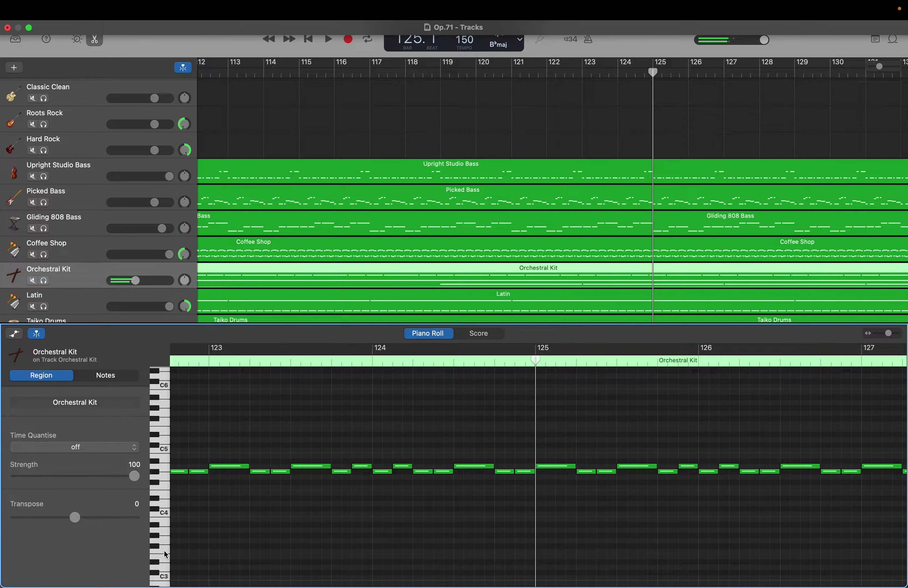
Step: Audition the Orchestral Kit's lower drum sounds on the piano roll keyboard, around C2 to C3
{"action": "scroll", "coordinate": [168, 533], "scroll_direction": "down", "scroll_amount": 3}
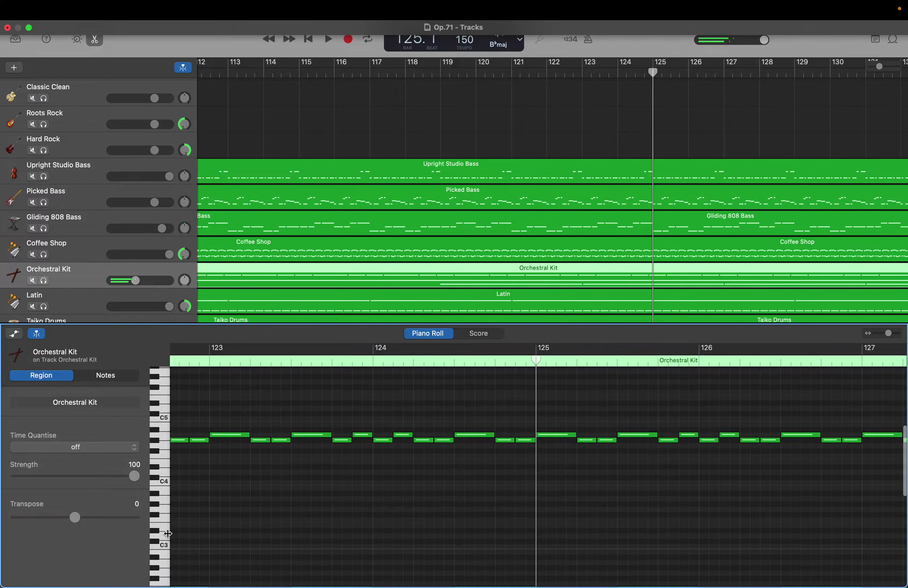
{"action": "scroll", "coordinate": [168, 534], "scroll_direction": "down", "scroll_amount": 5}
{"action": "left_click", "coordinate": [167, 523]}
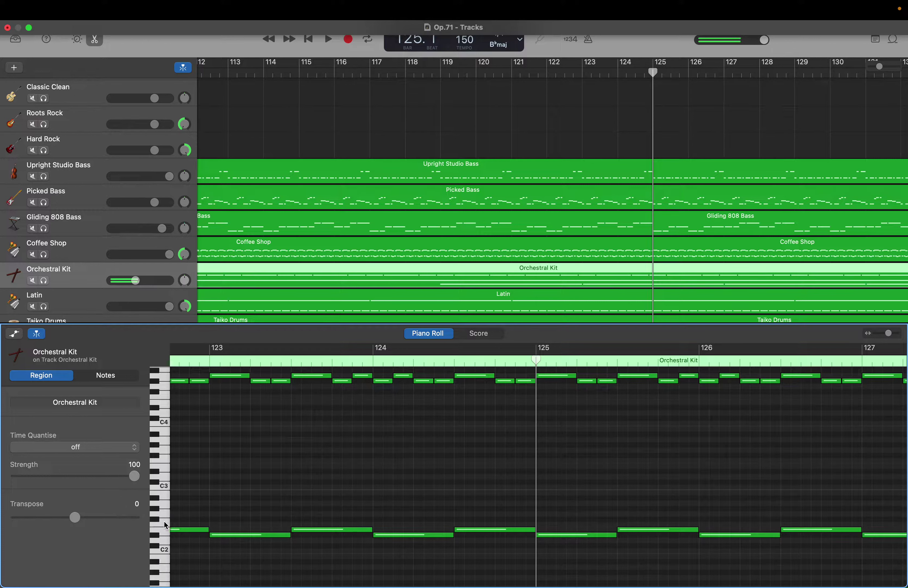
{"action": "left_click", "coordinate": [157, 498]}
{"action": "left_click", "coordinate": [157, 478]}
{"action": "left_click", "coordinate": [157, 468]}
{"action": "left_click", "coordinate": [155, 535]}
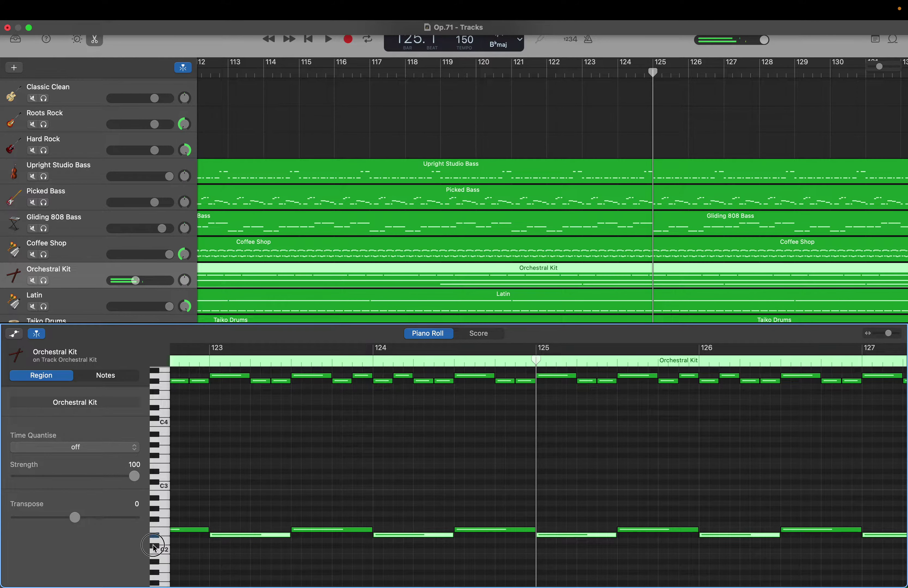
{"action": "left_click", "coordinate": [155, 549]}
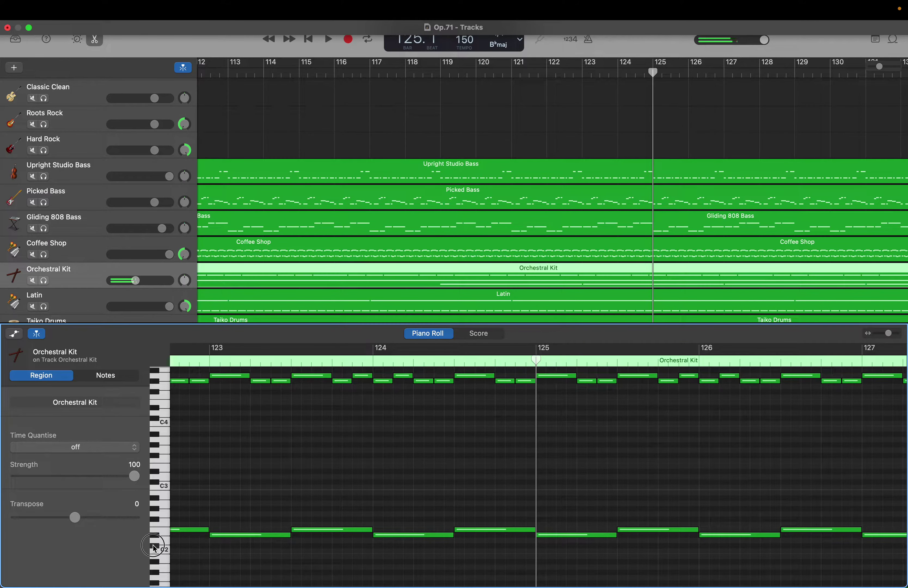
{"action": "left_click", "coordinate": [155, 550]}
{"action": "left_click", "coordinate": [155, 549]}
Step: Create a C#2 note at the start of bar 125 in the Orchestral Kit region and make it three beats long
{"action": "right_click", "coordinate": [542, 551]}
{"action": "left_click", "coordinate": [545, 552]}
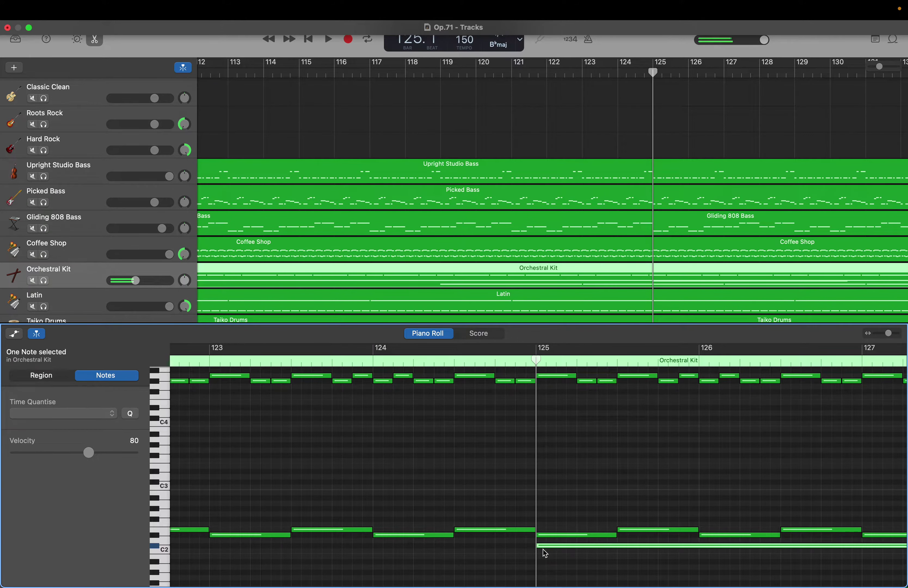
{"action": "scroll", "coordinate": [545, 553], "scroll_direction": "right", "scroll_amount": 10}
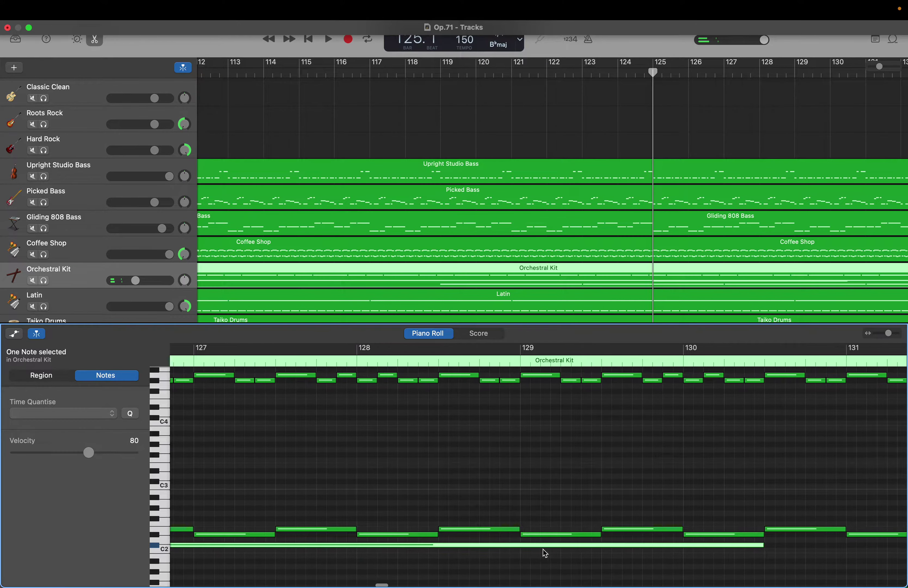
{"action": "left_click_drag", "start_coordinate": [688, 549], "coordinate": [467, 560]}
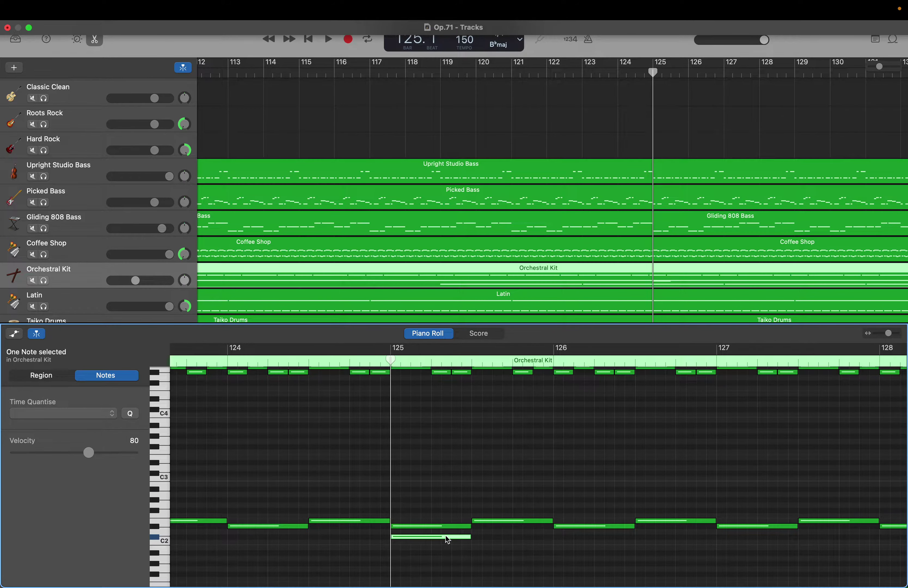
{"action": "right_click", "coordinate": [476, 540]}
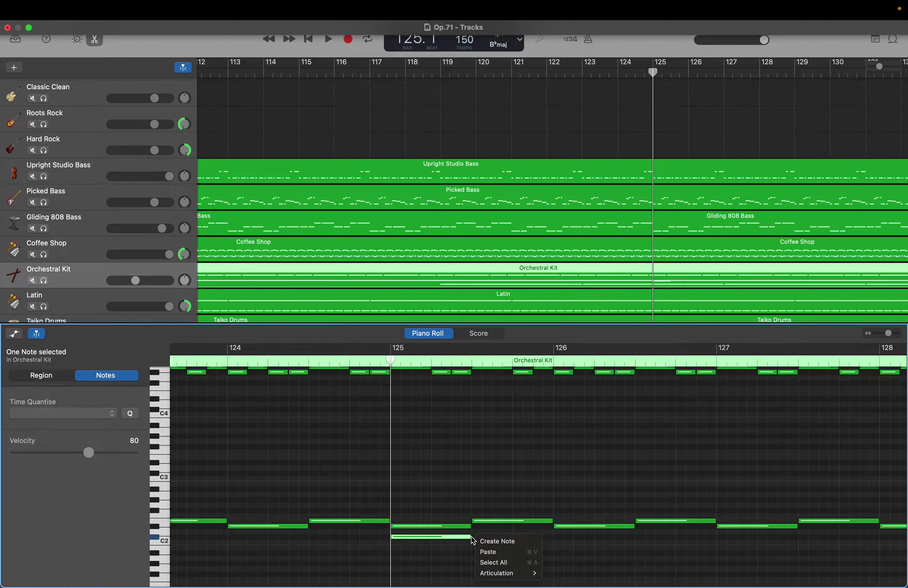
{"action": "left_click", "coordinate": [470, 540]}
{"action": "left_click", "coordinate": [475, 539]}
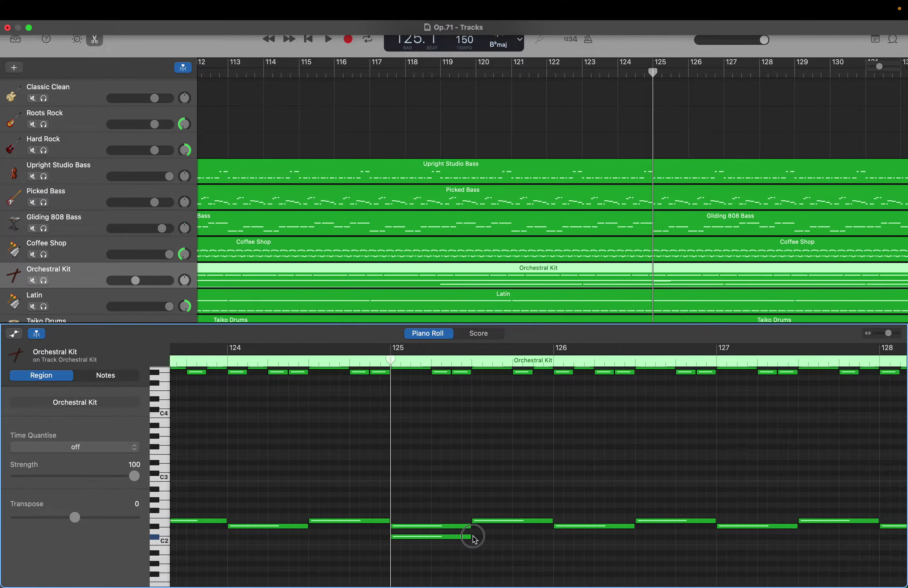
{"action": "left_click_drag", "start_coordinate": [472, 537], "coordinate": [516, 541]}
Step: Add a second C#2 note on beat 4 of bar 125 and shorten it to one beat
{"action": "right_click", "coordinate": [517, 539]}
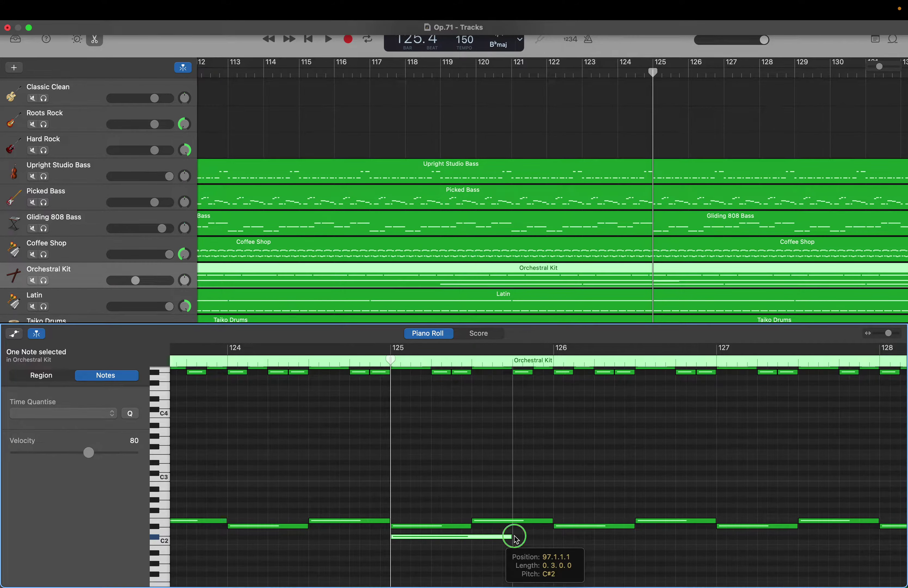
{"action": "left_click", "coordinate": [517, 539]}
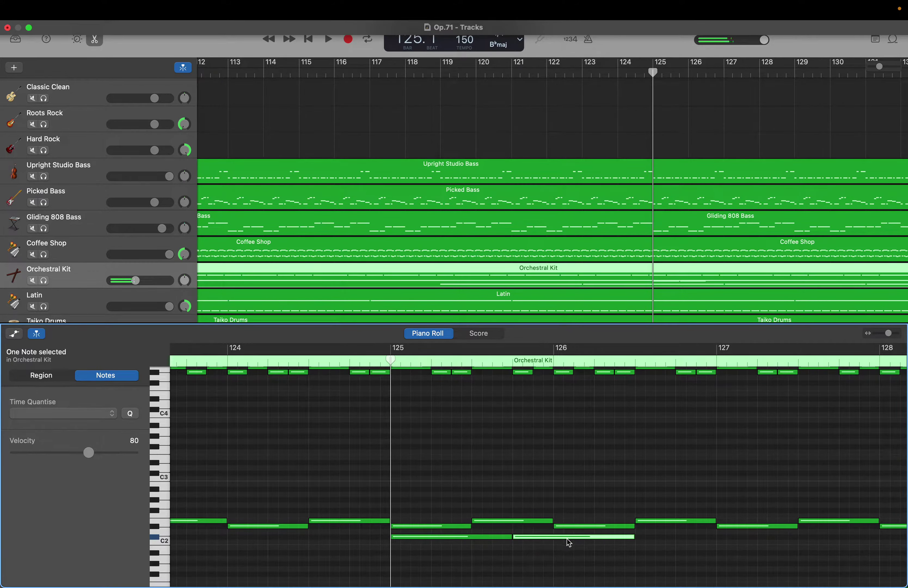
{"action": "left_click_drag", "start_coordinate": [632, 538], "coordinate": [550, 541]}
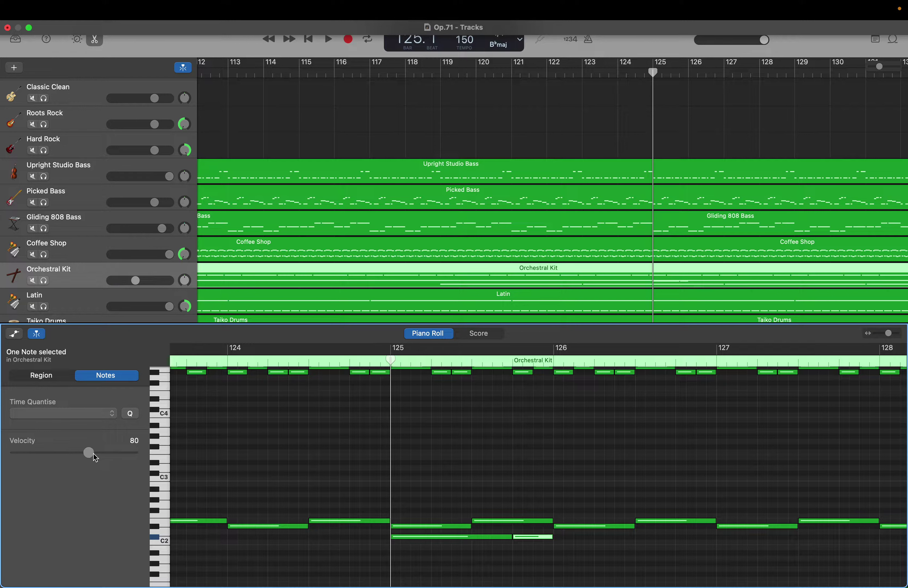
Step: Raise the velocity of the one-beat C#2 note and set the three-beat C#2 note's velocity to 1
{"action": "left_click_drag", "start_coordinate": [92, 456], "coordinate": [126, 457]}
{"action": "left_click", "coordinate": [484, 521]}
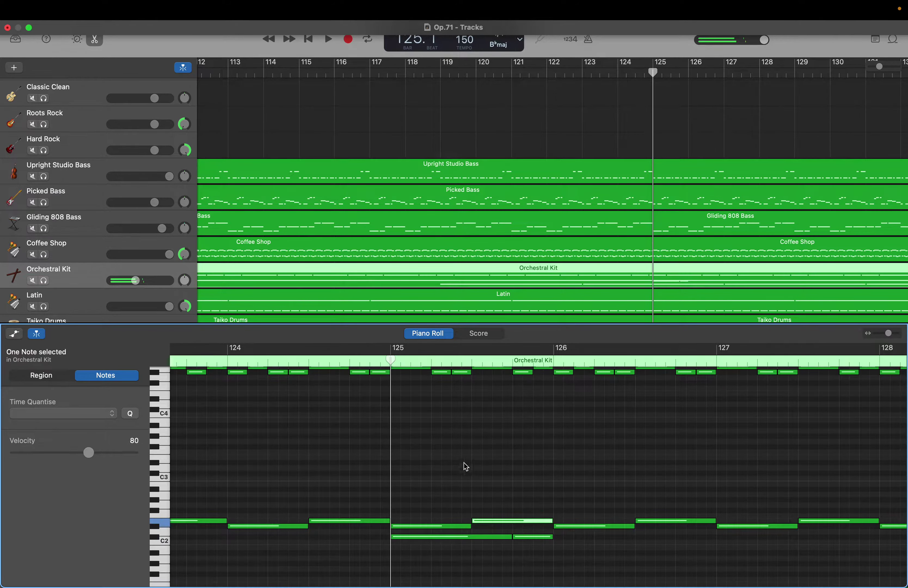
{"action": "left_click", "coordinate": [444, 376]}
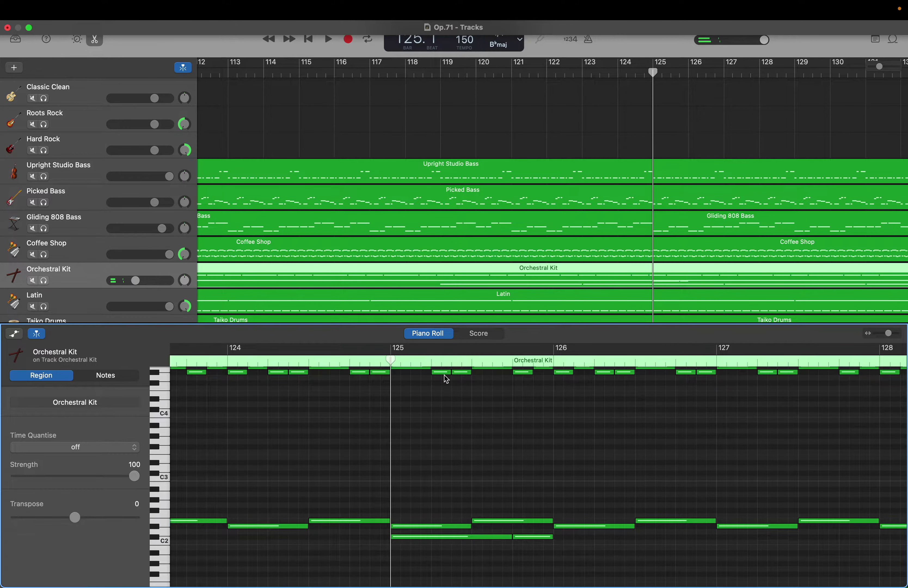
{"action": "left_click", "coordinate": [443, 372]}
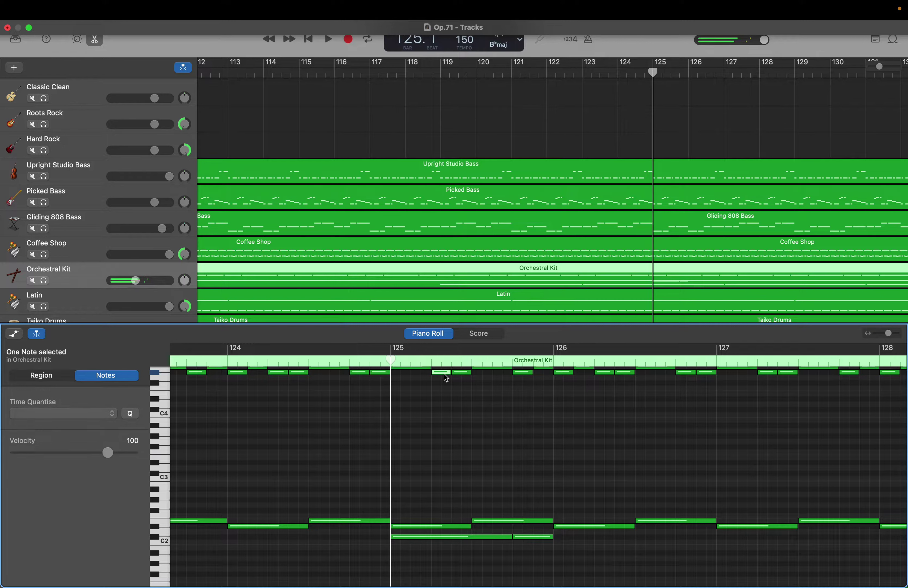
{"action": "left_click", "coordinate": [478, 539]}
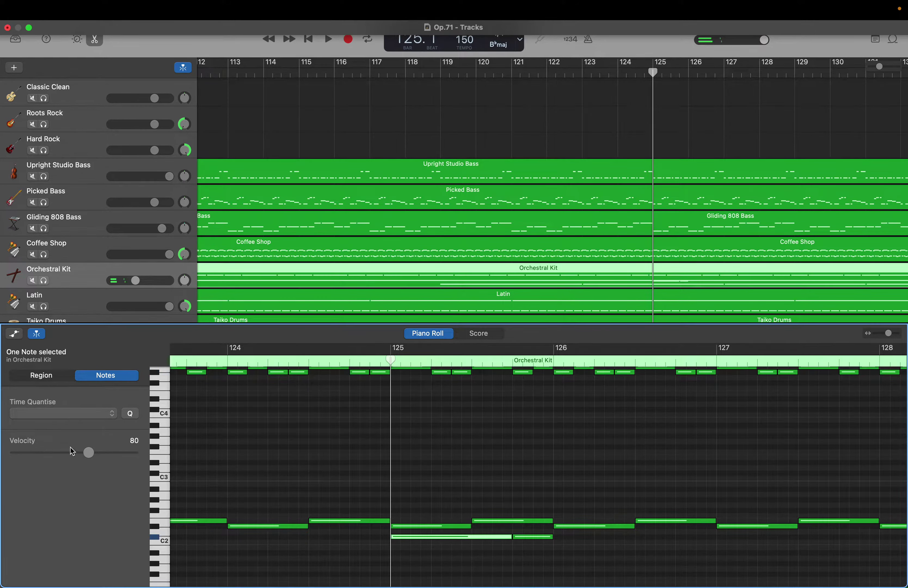
{"action": "left_click_drag", "start_coordinate": [88, 453], "coordinate": [15, 453]}
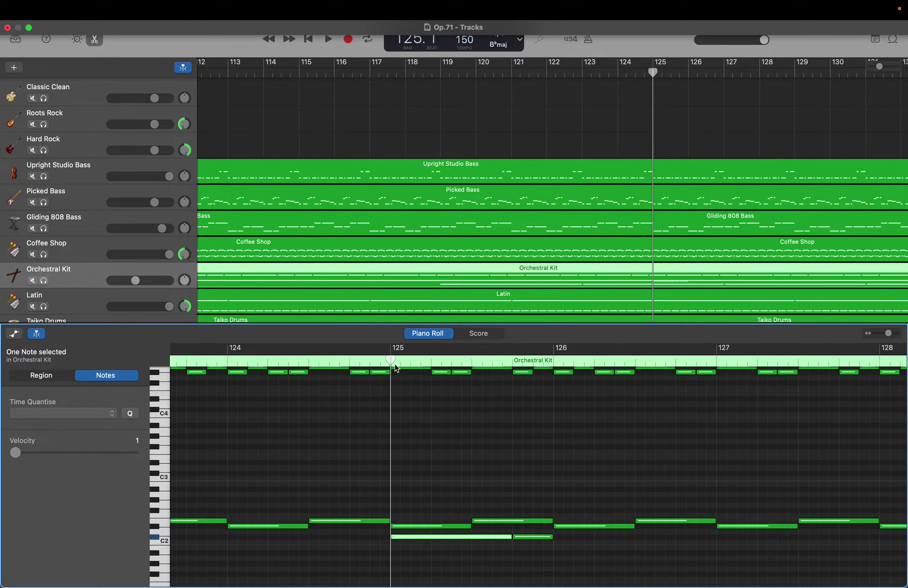
Step: Copy both C#2 notes of bar 125 and paste them repeatedly into every bar from 126 through 301 of the Orchestral Kit track
{"action": "left_click_drag", "start_coordinate": [391, 360], "coordinate": [553, 360]}
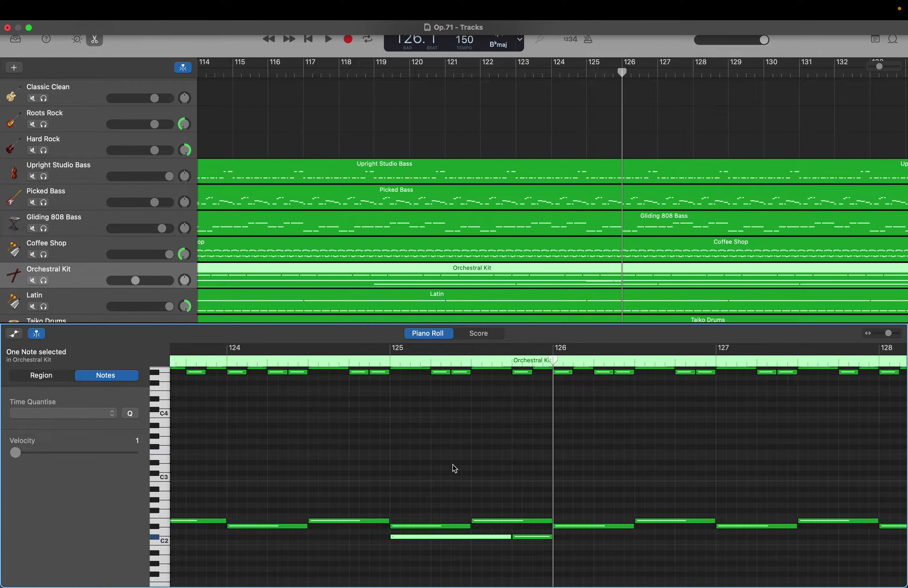
{"action": "left_click_drag", "start_coordinate": [412, 545], "coordinate": [533, 537]}
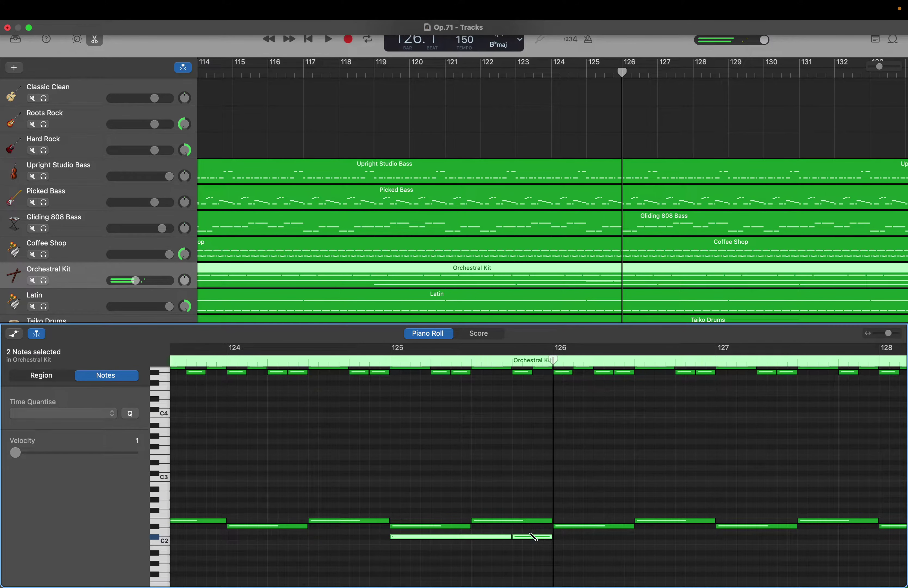
{"action": "key", "text": "super+v"}
{"action": "key", "text": "super+v"}
{"action": "key", "text": "super+v"}
{"action": "key", "text": "super+v"}
{"action": "key", "text": "super+v"}
{"action": "key", "text": "super+v"}
{"action": "key", "text": "super+v"}
{"action": "key", "text": "super+v"}
{"action": "key", "text": "super+v"}
{"action": "key", "text": "super+v"}
{"action": "key", "text": "super+v"}
{"action": "key", "text": "super+v"}
{"action": "key", "text": "super+v"}
{"action": "key", "text": "super+v"}
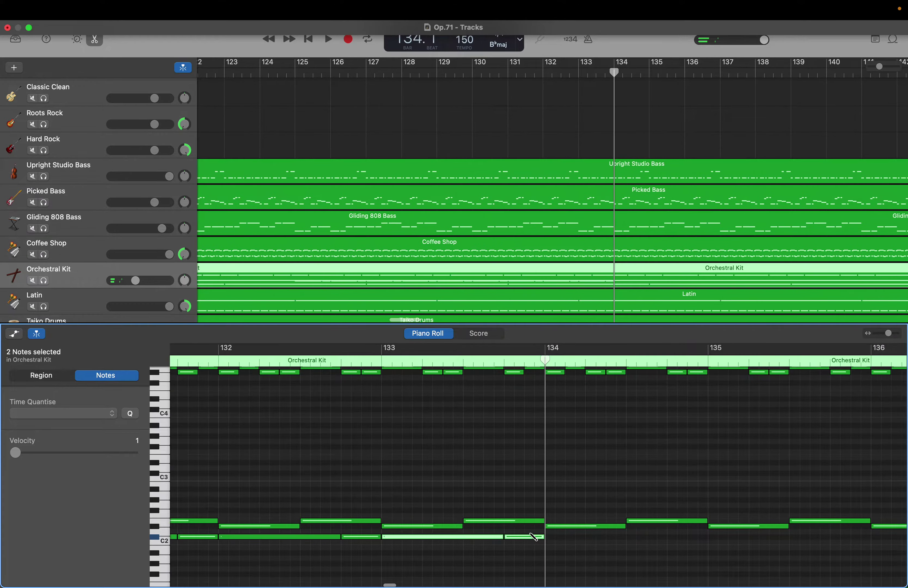
{"action": "key", "text": "super+v"}
{"action": "key", "text": "super+v"}
{"action": "key", "text": "super+v"}
{"action": "key", "text": "super+v"}
{"action": "key", "text": "super+v"}
{"action": "key", "text": "super+v"}
{"action": "key", "text": "super+v"}
{"action": "key", "text": "super+v"}
{"action": "key", "text": "super+v"}
{"action": "key", "text": "super+v"}
{"action": "key", "text": "super+v"}
{"action": "key", "text": "super+v"}
{"action": "key", "text": "super+v"}
{"action": "key", "text": "super+v"}
{"action": "key", "text": "super+v"}
{"action": "key", "text": "super+v"}
{"action": "key", "text": "super+v"}
{"action": "key", "text": "super+v"}
{"action": "key", "text": "super+v"}
{"action": "key", "text": "super+v"}
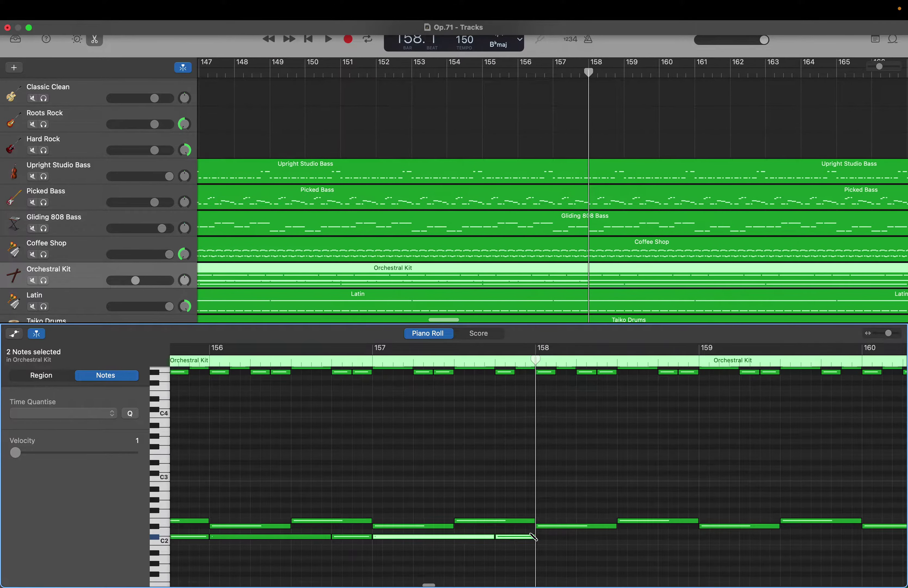
{"action": "key", "text": "super+v"}
{"action": "key", "text": "super+v"}
{"action": "key", "text": "super+v"}
{"action": "key", "text": "super+v"}
{"action": "key", "text": "super+v"}
{"action": "key", "text": "super+v"}
{"action": "key", "text": "super+v"}
{"action": "key", "text": "super+v"}
{"action": "key", "text": "super+v"}
{"action": "key", "text": "super+v"}
{"action": "key", "text": "super+v"}
{"action": "key", "text": "super+v"}
{"action": "key", "text": "super+v"}
{"action": "key", "text": "super+v"}
{"action": "key", "text": "super+v"}
{"action": "key", "text": "super+v"}
{"action": "key", "text": "super+v"}
{"action": "key", "text": "super+v"}
{"action": "key", "text": "super+v"}
{"action": "key", "text": "super+v"}
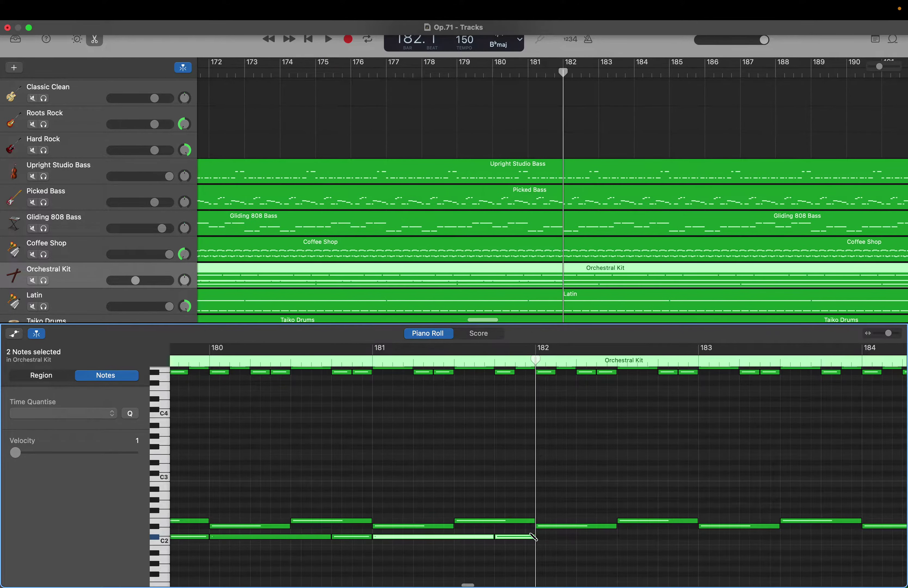
{"action": "key", "text": "super+v"}
{"action": "key", "text": "super+v"}
{"action": "key", "text": "super+v"}
{"action": "key", "text": "super+v"}
{"action": "key", "text": "super+v"}
{"action": "key", "text": "super+v"}
{"action": "key", "text": "super+v"}
{"action": "key", "text": "super+v"}
{"action": "key", "text": "super+v"}
{"action": "key", "text": "super+v"}
{"action": "key", "text": "super+v"}
{"action": "key", "text": "super+v"}
{"action": "key", "text": "super+v"}
{"action": "key", "text": "super+v"}
{"action": "key", "text": "super+v"}
{"action": "key", "text": "super+v"}
{"action": "key", "text": "super+v"}
{"action": "key", "text": "super+v"}
{"action": "key", "text": "super+v"}
{"action": "key", "text": "super+v"}
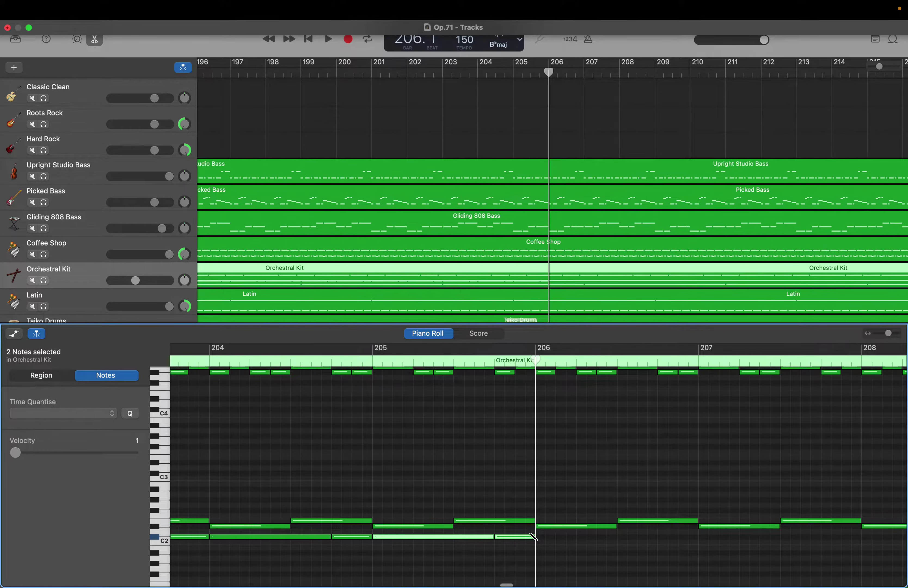
{"action": "key", "text": "super+v"}
{"action": "key", "text": "super+v"}
{"action": "key", "text": "super+v"}
{"action": "key", "text": "super+v"}
{"action": "key", "text": "super+v"}
{"action": "key", "text": "super+v"}
{"action": "key", "text": "super+v"}
{"action": "key", "text": "super+v"}
{"action": "key", "text": "super+v"}
{"action": "key", "text": "super+v"}
{"action": "key", "text": "super+v"}
{"action": "key", "text": "super+v"}
{"action": "key", "text": "super+v"}
{"action": "key", "text": "super+v"}
{"action": "key", "text": "super+v"}
{"action": "key", "text": "super+v"}
{"action": "key", "text": "super+v"}
{"action": "key", "text": "super+v"}
{"action": "key", "text": "super+v"}
{"action": "key", "text": "super+v"}
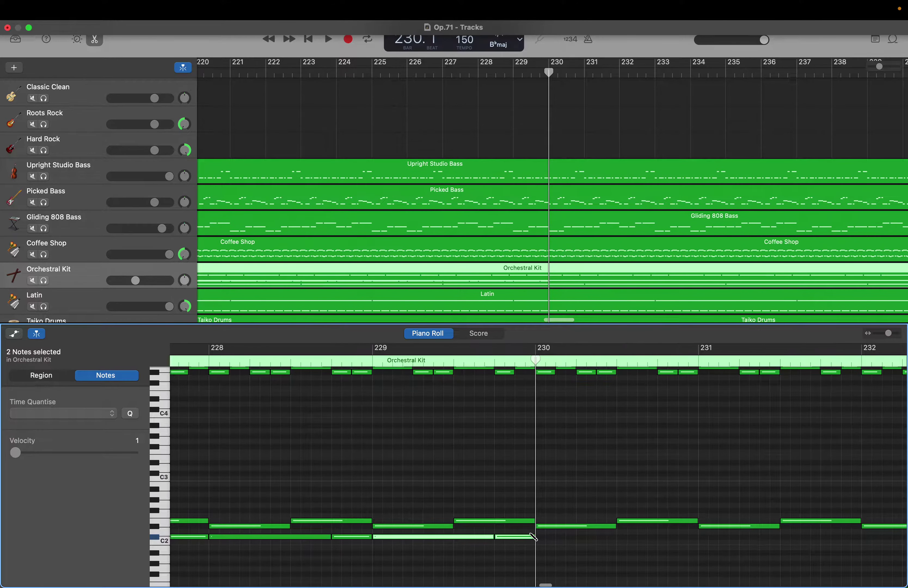
{"action": "key", "text": "super+v"}
{"action": "key", "text": "super+v"}
{"action": "key", "text": "super+v"}
{"action": "key", "text": "super+v"}
{"action": "key", "text": "super+v"}
{"action": "key", "text": "super+v"}
{"action": "key", "text": "super+v"}
{"action": "key", "text": "super+v"}
{"action": "key", "text": "super+v"}
{"action": "key", "text": "super+v"}
{"action": "key", "text": "super+v"}
{"action": "key", "text": "super+v"}
{"action": "key", "text": "super+v"}
{"action": "key", "text": "super+v"}
{"action": "key", "text": "super+v"}
{"action": "key", "text": "super+v"}
{"action": "key", "text": "super+v"}
{"action": "key", "text": "super+v"}
{"action": "key", "text": "super+v"}
{"action": "key", "text": "super+v"}
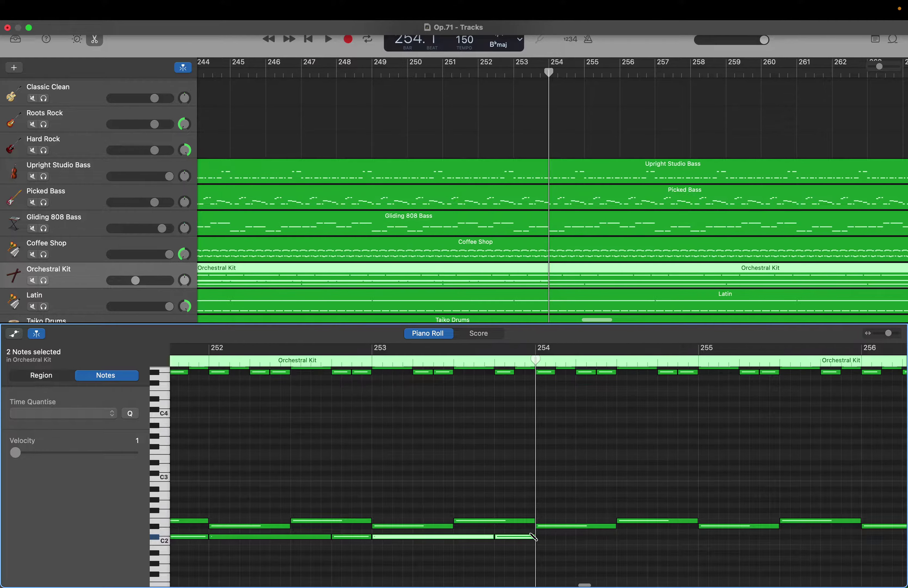
{"action": "key", "text": "super+v"}
{"action": "key", "text": "super+v"}
{"action": "key", "text": "super+v"}
{"action": "key", "text": "super+v"}
{"action": "key", "text": "super+v"}
{"action": "key", "text": "super+v"}
{"action": "key", "text": "super+v"}
{"action": "key", "text": "super+v"}
{"action": "key", "text": "super+v"}
{"action": "key", "text": "super+v"}
{"action": "key", "text": "super+v"}
{"action": "key", "text": "super+v"}
{"action": "key", "text": "super+v"}
{"action": "key", "text": "super+v"}
{"action": "key", "text": "super+v"}
{"action": "key", "text": "super+v"}
{"action": "key", "text": "super+v"}
{"action": "key", "text": "super+v"}
{"action": "key", "text": "super+v"}
{"action": "key", "text": "super+v"}
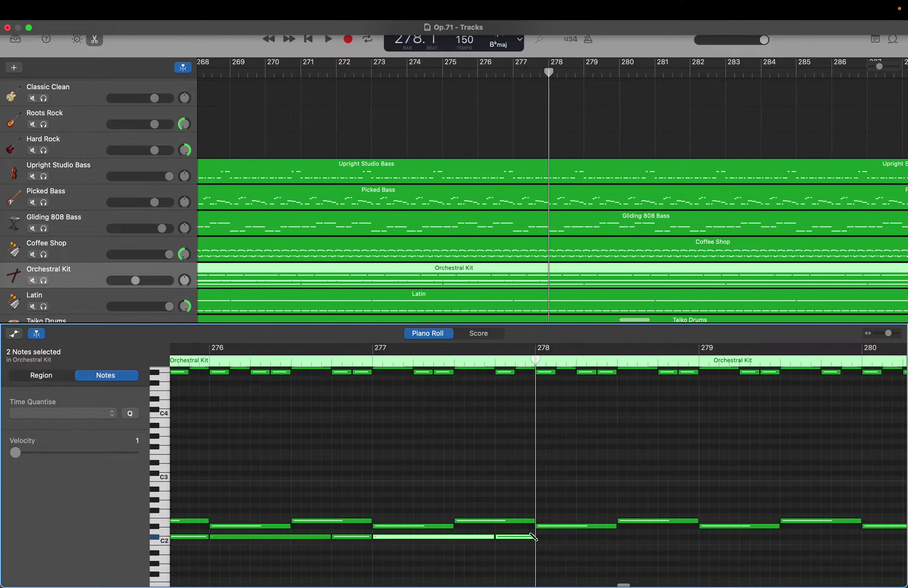
{"action": "key", "text": "super+v"}
{"action": "key", "text": "super+v"}
{"action": "key", "text": "super+v"}
{"action": "key", "text": "super+v"}
{"action": "key", "text": "super+v"}
{"action": "key", "text": "super+v"}
{"action": "key", "text": "super+v"}
{"action": "key", "text": "super+v"}
{"action": "key", "text": "super+v"}
{"action": "key", "text": "super+v"}
{"action": "key", "text": "super+v"}
{"action": "key", "text": "super+v"}
{"action": "key", "text": "super+v"}
{"action": "key", "text": "super+v"}
{"action": "key", "text": "super+v"}
{"action": "key", "text": "super+v"}
{"action": "key", "text": "super+v"}
{"action": "key", "text": "super+v"}
{"action": "key", "text": "super+v"}
{"action": "key", "text": "super+v"}
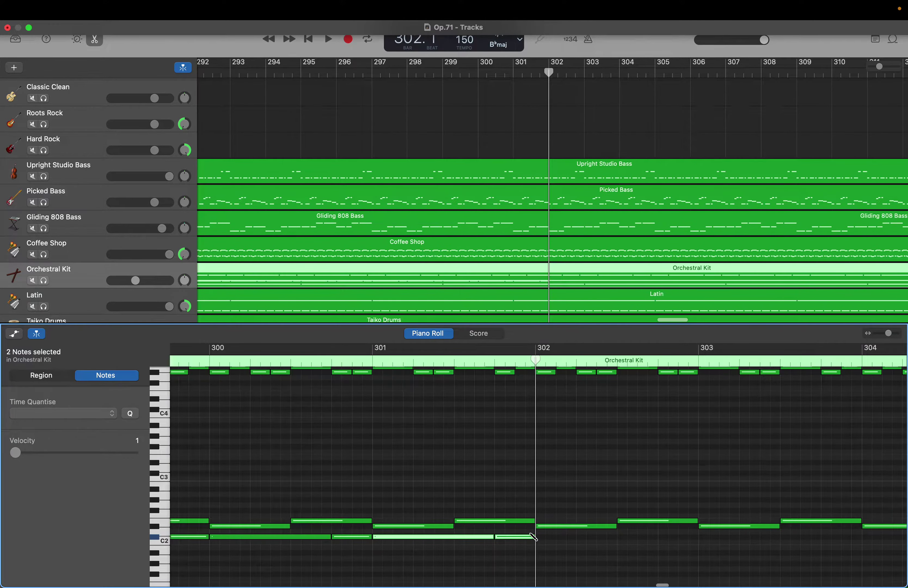
Step: Continue pasting the copied pair of C#2 notes into every bar from 302 through 448 of the Orchestral Kit track
{"action": "key", "text": "super+v"}
{"action": "key", "text": "super+v"}
{"action": "key", "text": "super+v"}
{"action": "key", "text": "super+v"}
{"action": "key", "text": "super+v"}
{"action": "key", "text": "super+v"}
{"action": "key", "text": "super+v"}
{"action": "key", "text": "super+v"}
{"action": "key", "text": "super+v"}
{"action": "key", "text": "super+v"}
{"action": "key", "text": "super+v"}
{"action": "key", "text": "super+v"}
{"action": "key", "text": "super+v"}
{"action": "key", "text": "super+v"}
{"action": "key", "text": "super+v"}
{"action": "key", "text": "super+v"}
{"action": "key", "text": "super+v"}
{"action": "key", "text": "super+v"}
{"action": "key", "text": "super+v"}
{"action": "key", "text": "super+v"}
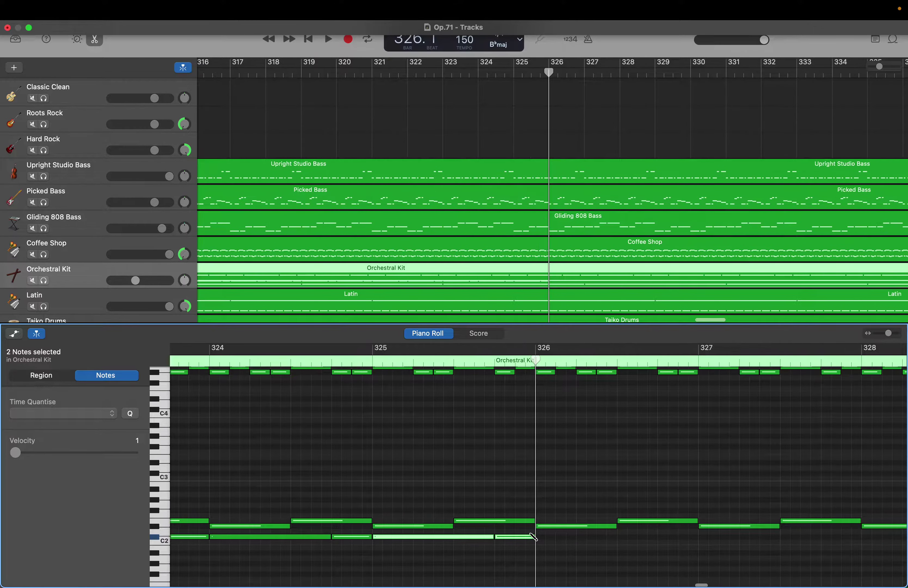
{"action": "key", "text": "super+v"}
{"action": "key", "text": "super+v"}
{"action": "key", "text": "super+v"}
{"action": "key", "text": "super+v"}
{"action": "key", "text": "super+v"}
{"action": "key", "text": "super+v"}
{"action": "key", "text": "super+v"}
{"action": "key", "text": "super+v"}
{"action": "key", "text": "super+v"}
{"action": "key", "text": "super+v"}
{"action": "key", "text": "super+v"}
{"action": "key", "text": "super+v"}
{"action": "key", "text": "super+v"}
{"action": "key", "text": "super+v"}
{"action": "key", "text": "super+v"}
{"action": "key", "text": "super+v"}
{"action": "key", "text": "super+v"}
{"action": "key", "text": "super+v"}
{"action": "key", "text": "super+v"}
{"action": "key", "text": "super+v"}
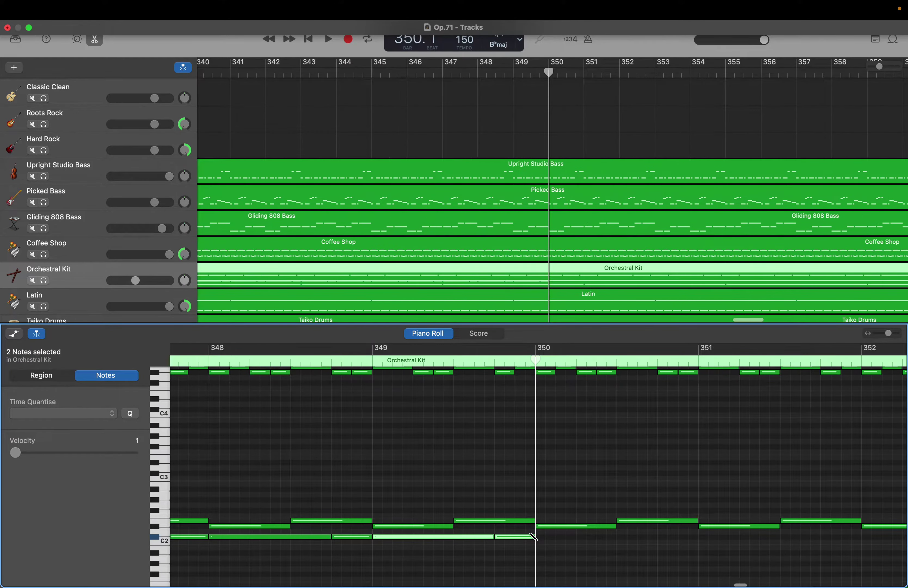
{"action": "key", "text": "super+v"}
{"action": "key", "text": "super+v"}
{"action": "key", "text": "super+v"}
{"action": "key", "text": "super+v"}
{"action": "key", "text": "super+v"}
{"action": "key", "text": "super+v"}
{"action": "key", "text": "super+v"}
{"action": "key", "text": "super+v"}
{"action": "key", "text": "super+v"}
{"action": "key", "text": "super+v"}
{"action": "key", "text": "super+v"}
{"action": "key", "text": "super+v"}
{"action": "key", "text": "super+v"}
{"action": "key", "text": "super+v"}
{"action": "key", "text": "super+v"}
{"action": "key", "text": "super+v"}
{"action": "key", "text": "super+v"}
{"action": "key", "text": "super+v"}
{"action": "key", "text": "super+v"}
{"action": "key", "text": "super+v"}
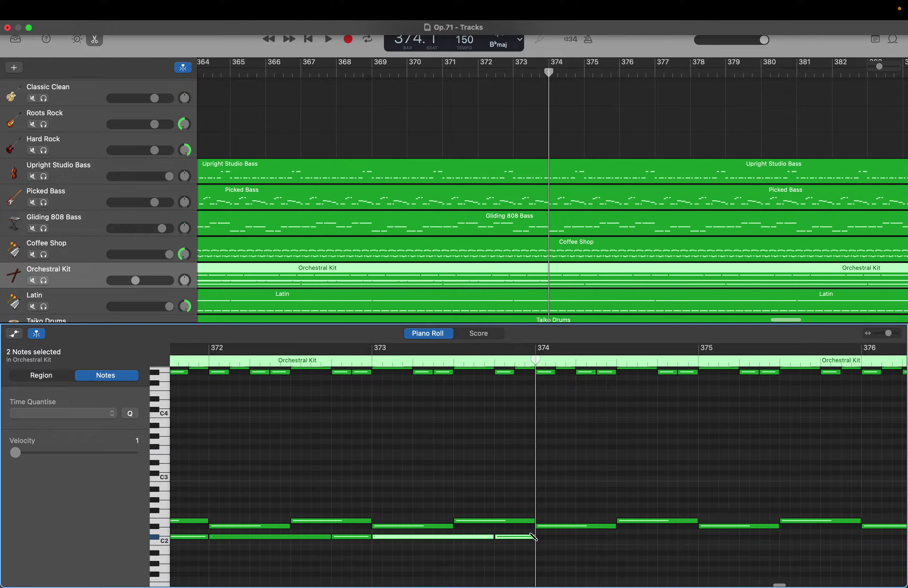
{"action": "key", "text": "super+v"}
{"action": "key", "text": "super+v"}
{"action": "key", "text": "super+v"}
{"action": "key", "text": "super+v"}
{"action": "key", "text": "super+v"}
{"action": "key", "text": "super+v"}
{"action": "key", "text": "super+v"}
{"action": "key", "text": "super+v"}
{"action": "key", "text": "super+v"}
{"action": "key", "text": "super+v"}
{"action": "key", "text": "super+v"}
{"action": "key", "text": "super+v"}
{"action": "key", "text": "super+v"}
{"action": "key", "text": "super+v"}
{"action": "key", "text": "super+v"}
{"action": "key", "text": "super+v"}
{"action": "key", "text": "super+v"}
{"action": "key", "text": "super+v"}
{"action": "key", "text": "super+v"}
{"action": "key", "text": "super+v"}
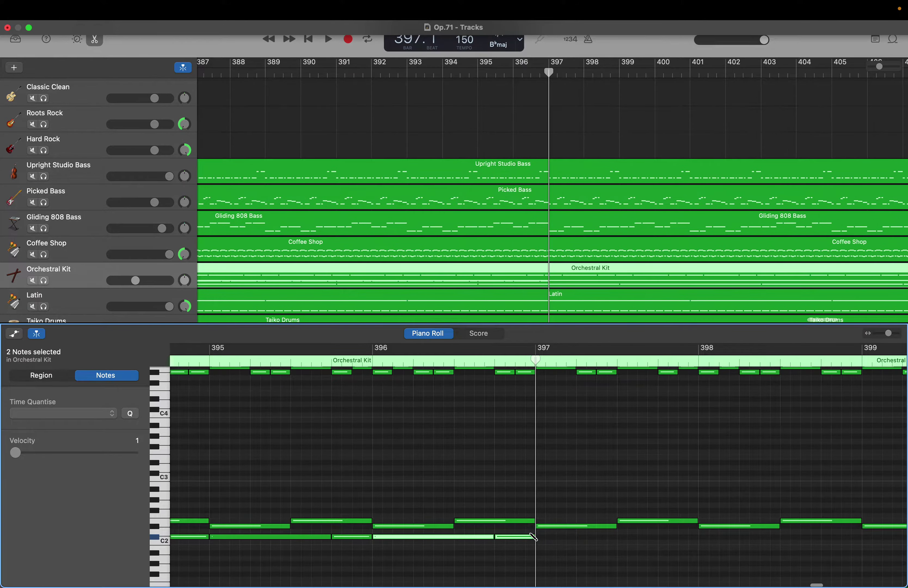
{"action": "key", "text": "super+v"}
{"action": "key", "text": "super+v"}
{"action": "key", "text": "super+v"}
{"action": "key", "text": "super+v"}
{"action": "key", "text": "super+v"}
{"action": "key", "text": "super+v"}
{"action": "key", "text": "super+v"}
{"action": "key", "text": "super+v"}
{"action": "key", "text": "super+v"}
{"action": "key", "text": "super+v"}
{"action": "key", "text": "super+v"}
{"action": "key", "text": "super+v"}
{"action": "key", "text": "super+v"}
{"action": "key", "text": "super+v"}
{"action": "key", "text": "super+v"}
{"action": "key", "text": "super+v"}
{"action": "key", "text": "super+v"}
{"action": "key", "text": "super+v"}
{"action": "key", "text": "super+v"}
{"action": "key", "text": "super+v"}
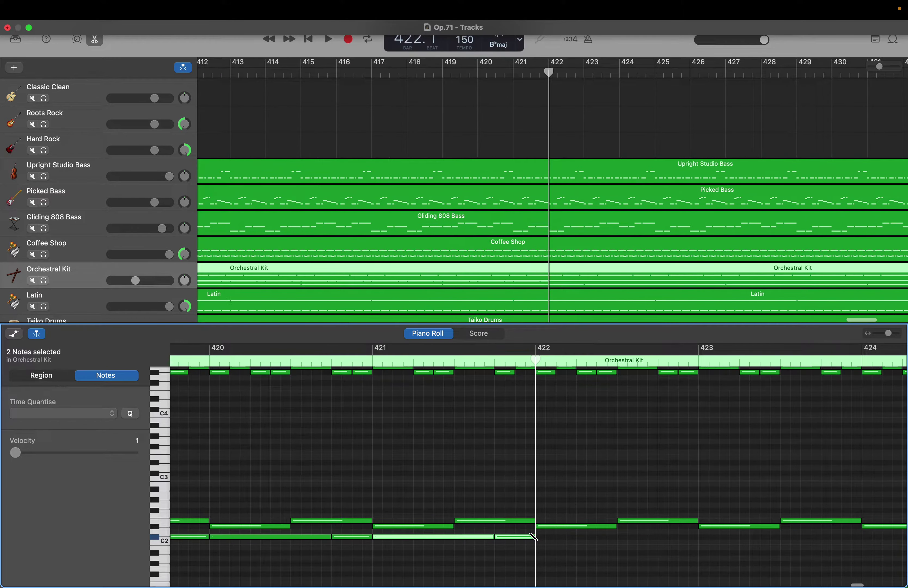
{"action": "key", "text": "super+v"}
{"action": "key", "text": "super+v"}
{"action": "key", "text": "super+v"}
{"action": "key", "text": "super+v"}
{"action": "key", "text": "super+v"}
{"action": "key", "text": "super+v"}
{"action": "key", "text": "super+v"}
{"action": "key", "text": "super+v"}
{"action": "key", "text": "super+v"}
{"action": "key", "text": "super+v"}
{"action": "key", "text": "super+v"}
{"action": "key", "text": "super+v"}
{"action": "key", "text": "super+v"}
{"action": "key", "text": "super+v"}
{"action": "key", "text": "super+v"}
{"action": "key", "text": "super+v"}
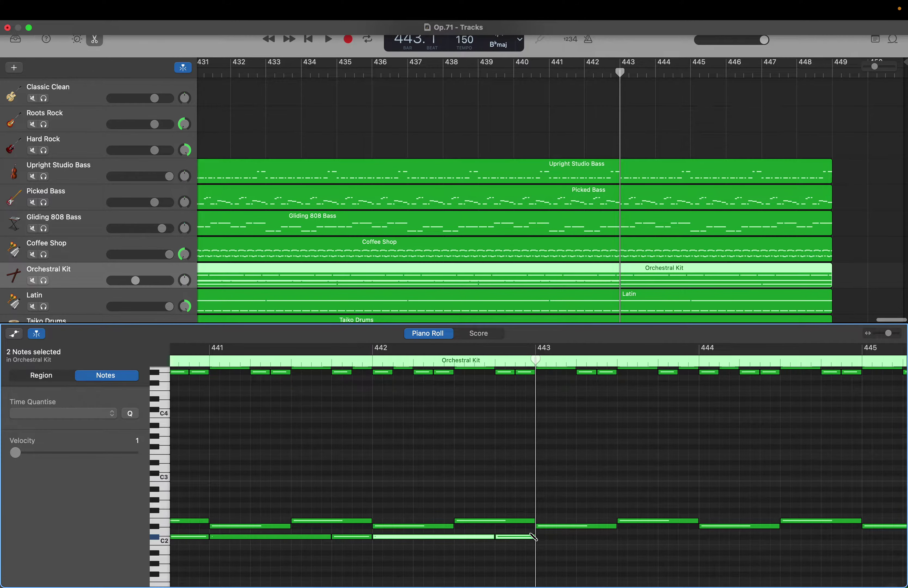
{"action": "key", "text": "super+v"}
{"action": "key", "text": "super+v"}
{"action": "key", "text": "super+v"}
{"action": "key", "text": "super+v"}
{"action": "key", "text": "super+v"}
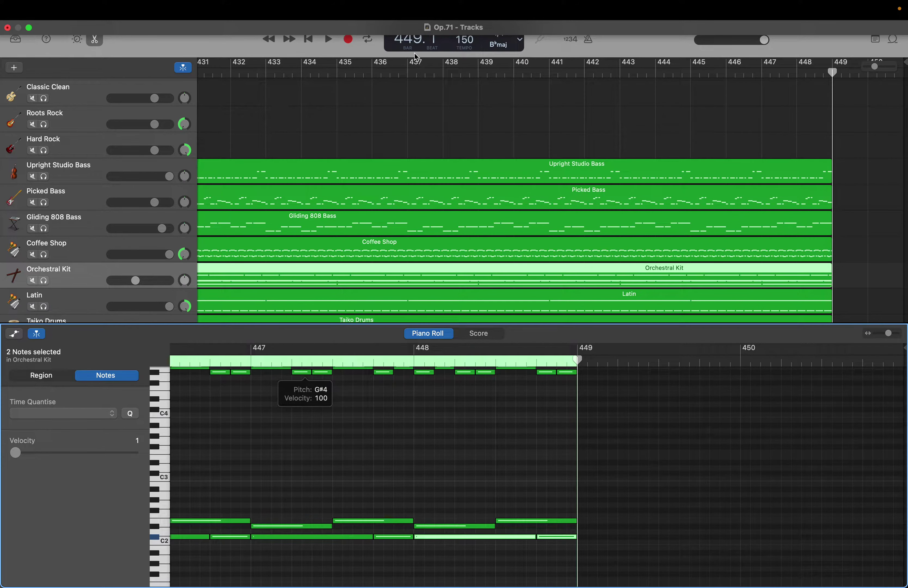
Step: Move the playhead to bar 65 and start playback of the song from there
{"action": "double_click", "coordinate": [410, 43]}
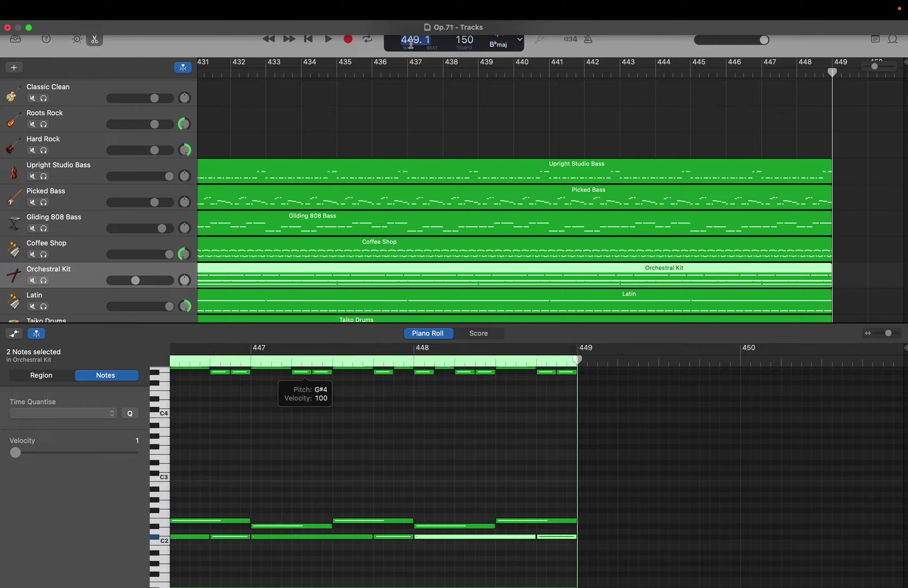
{"action": "key", "text": "Return"}
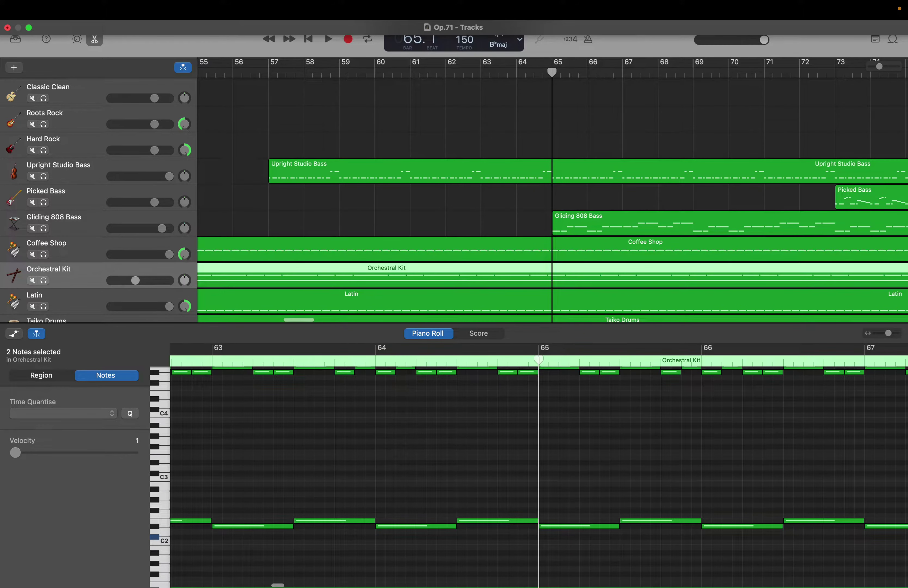
{"action": "key", "text": "space"}
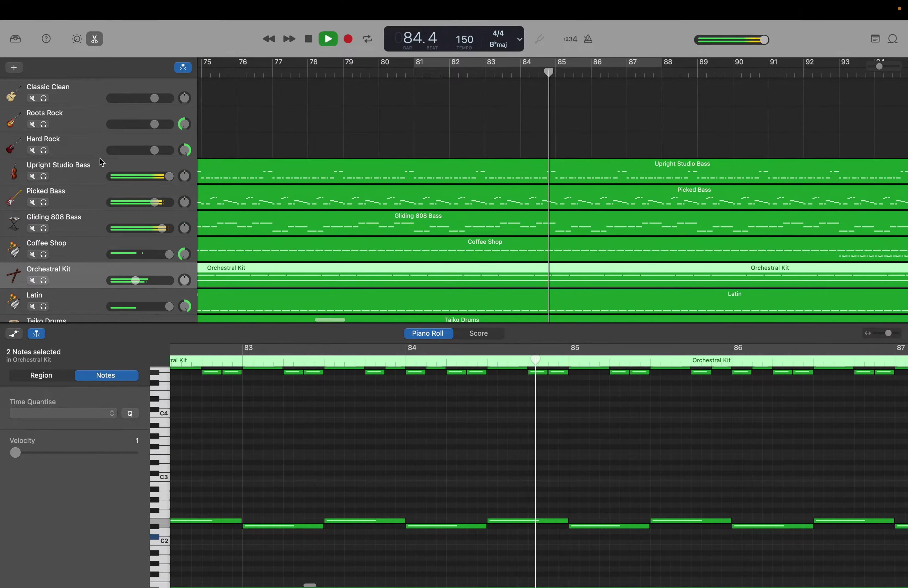
Step: Lower the Trumpets track's volume slightly below 0 dB while the song plays
{"action": "scroll", "coordinate": [102, 162], "scroll_direction": "up", "scroll_amount": 10}
{"action": "scroll", "coordinate": [102, 163], "scroll_direction": "up", "scroll_amount": 10}
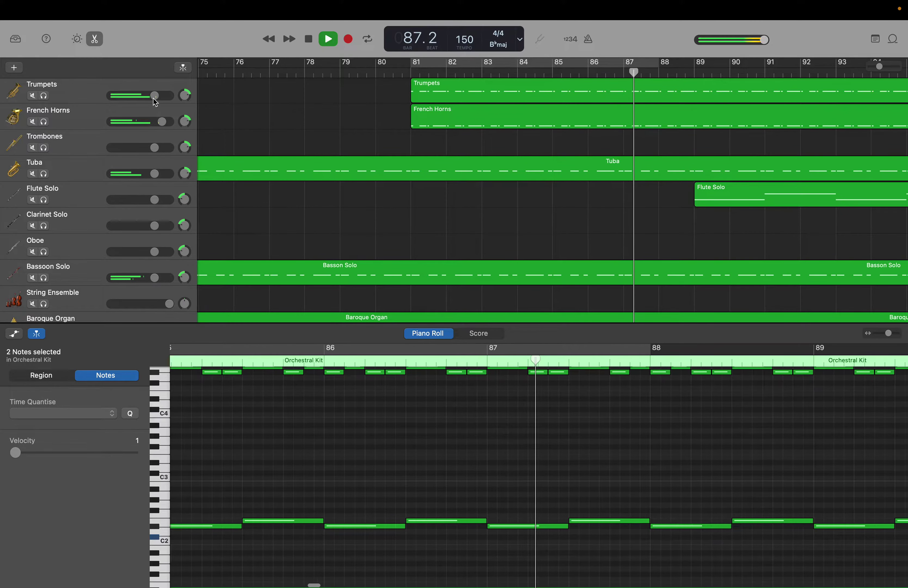
{"action": "left_click", "coordinate": [143, 100]}
{"action": "double_click", "coordinate": [143, 100]}
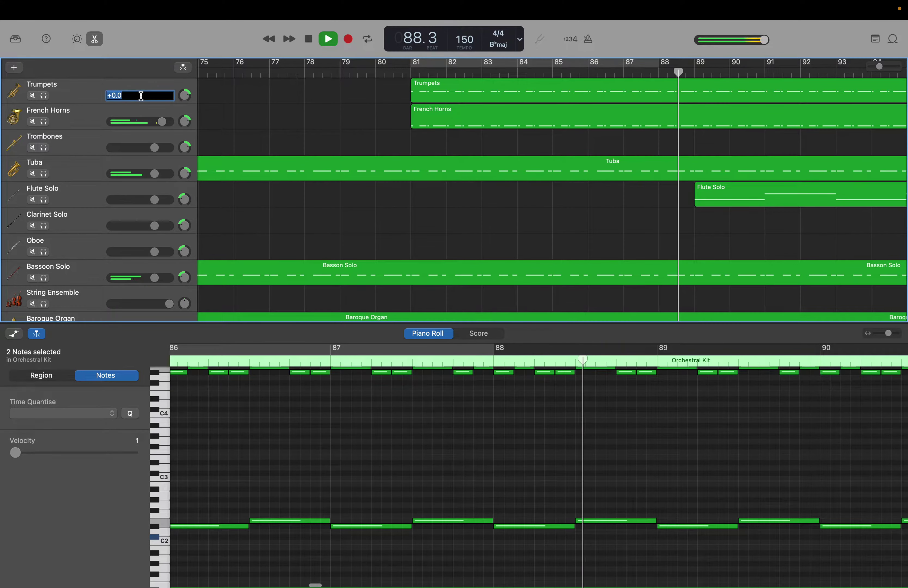
{"action": "type", "text": "-"}
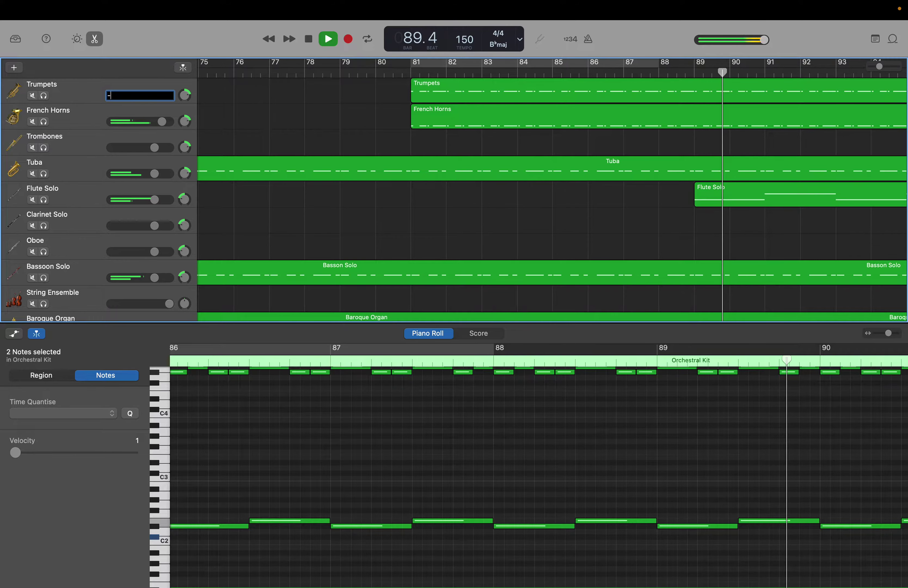
{"action": "type", "text": "10"}
{"action": "key", "text": "Return"}
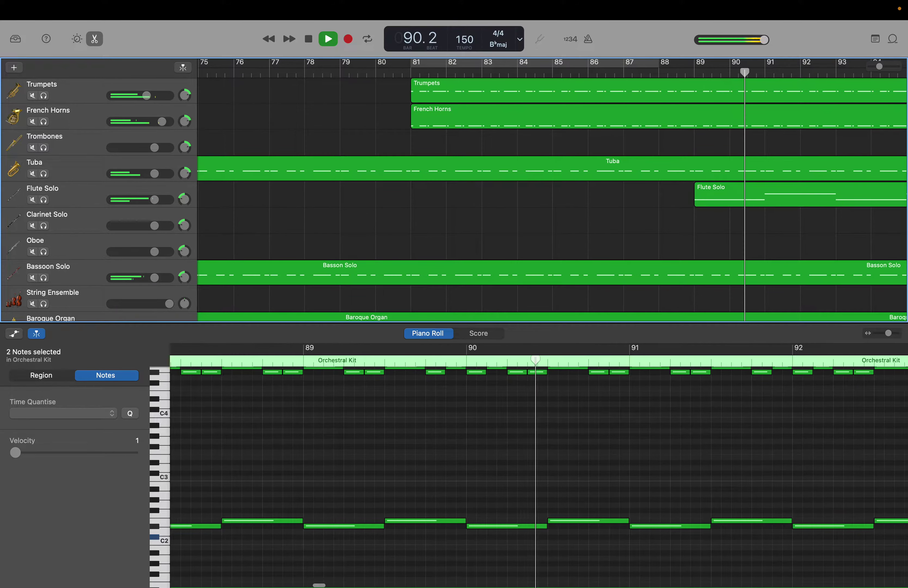
Step: Set the French Horns track's volume to 0 dB
{"action": "double_click", "coordinate": [135, 122]}
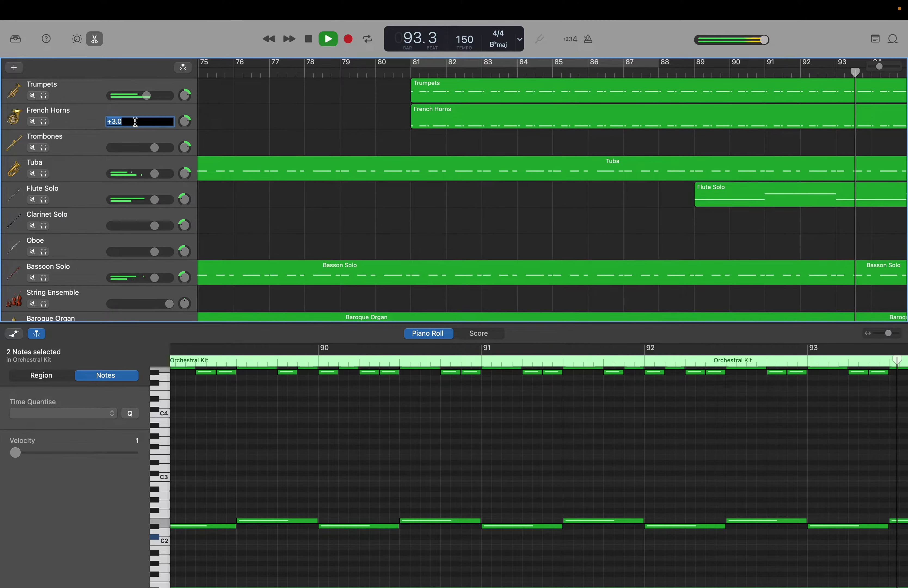
{"action": "type", "text": "0"}
{"action": "key", "text": "Return"}
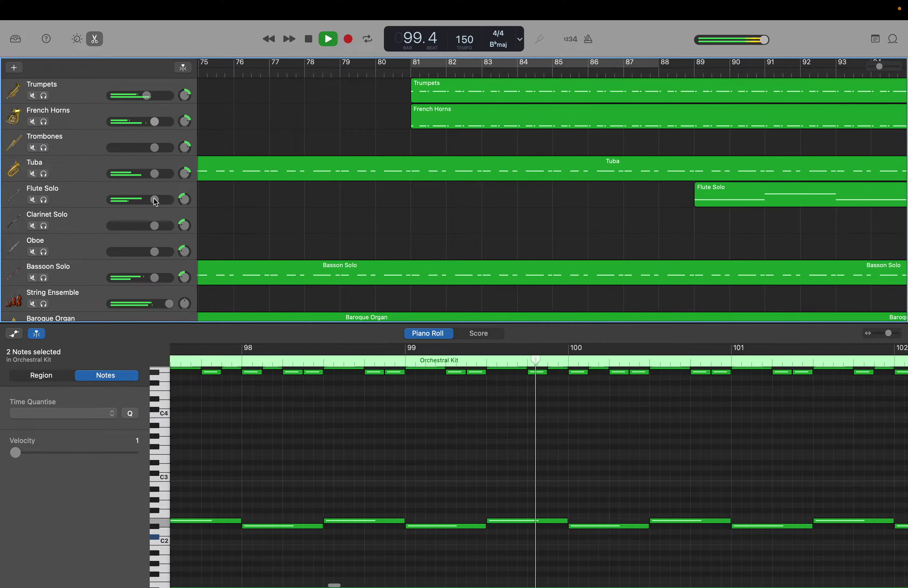
Step: Audition the Flute Solo track and the Baroque Organ track alone by briefly soloing each during playback
{"action": "left_click", "coordinate": [47, 201]}
{"action": "left_click", "coordinate": [45, 200]}
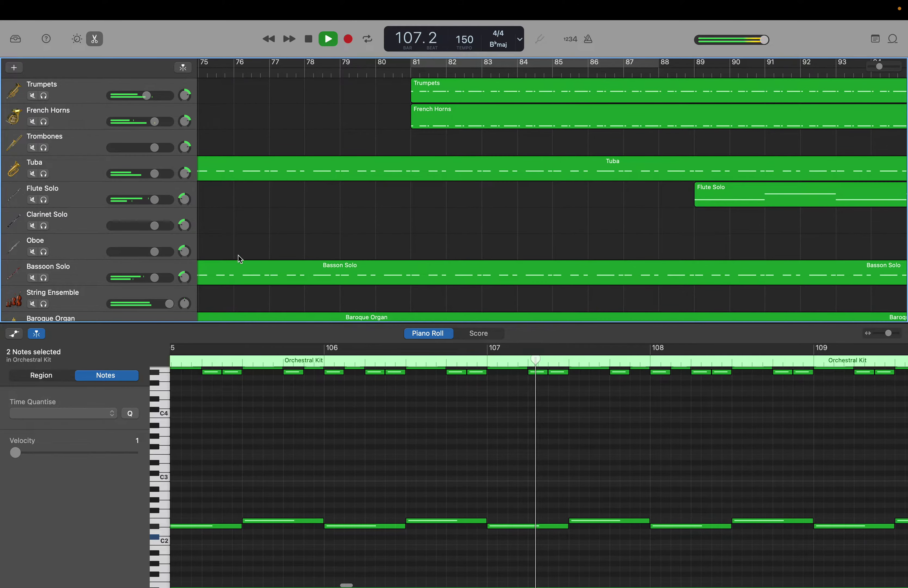
{"action": "scroll", "coordinate": [217, 260], "scroll_direction": "down", "scroll_amount": 3}
{"action": "scroll", "coordinate": [217, 260], "scroll_direction": "down", "scroll_amount": 3}
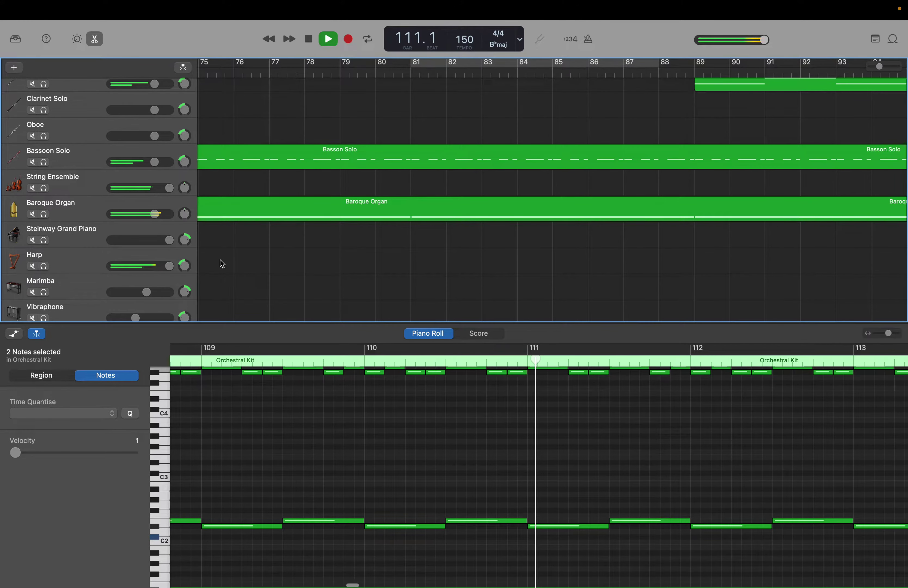
{"action": "scroll", "coordinate": [297, 271], "scroll_direction": "right", "scroll_amount": 15}
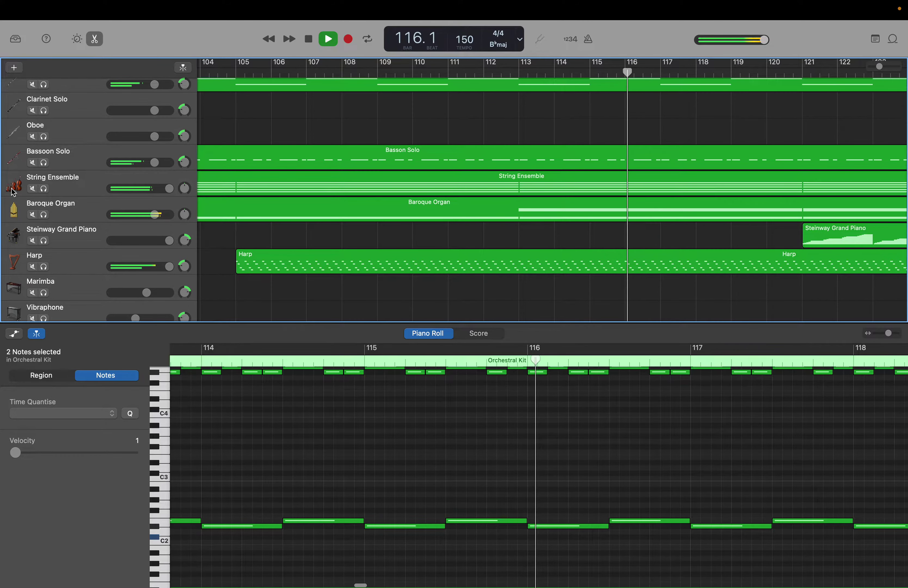
{"action": "left_click", "coordinate": [47, 214]}
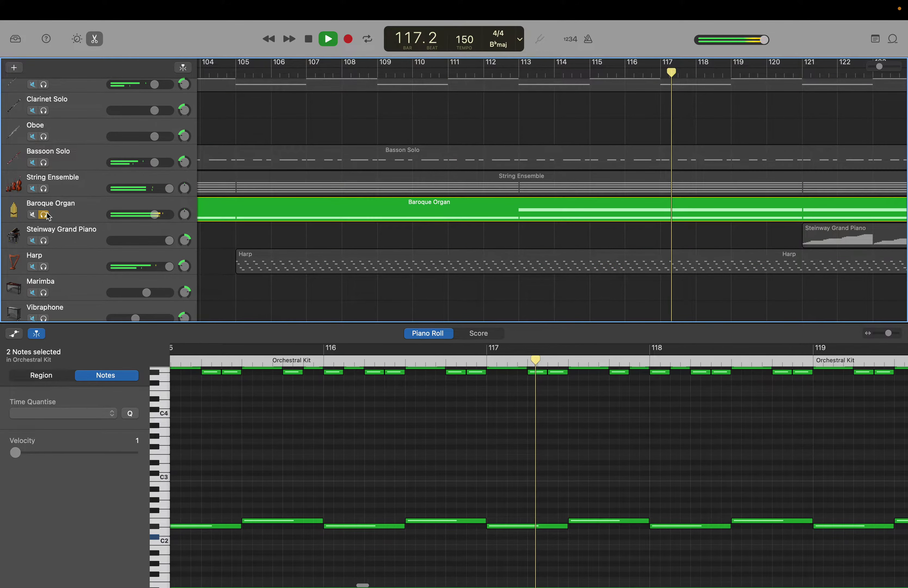
{"action": "left_click", "coordinate": [47, 215]}
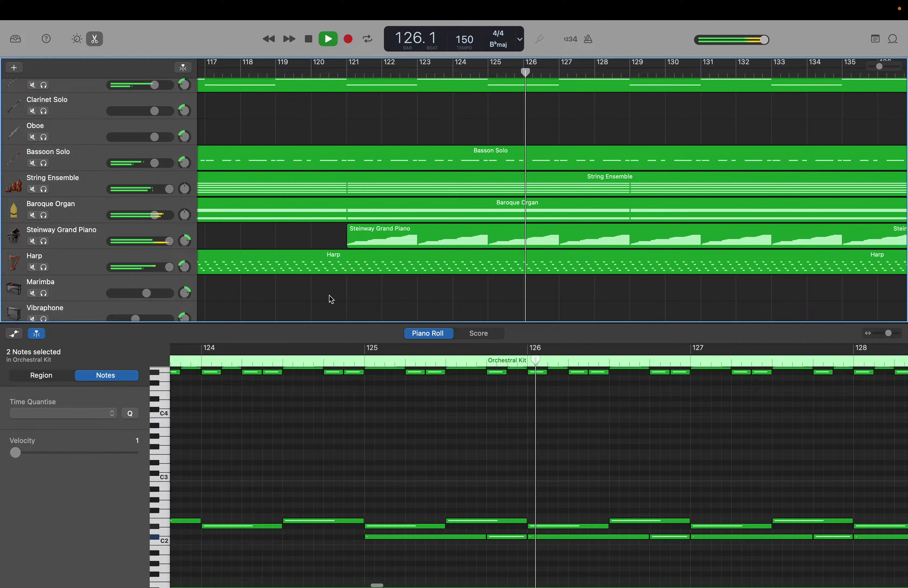
Step: Lower the Steinway Grand Piano track's volume to about the same fader level as the Baroque Organ
{"action": "left_click", "coordinate": [169, 242]}
{"action": "left_click_drag", "start_coordinate": [169, 241], "coordinate": [154, 241]}
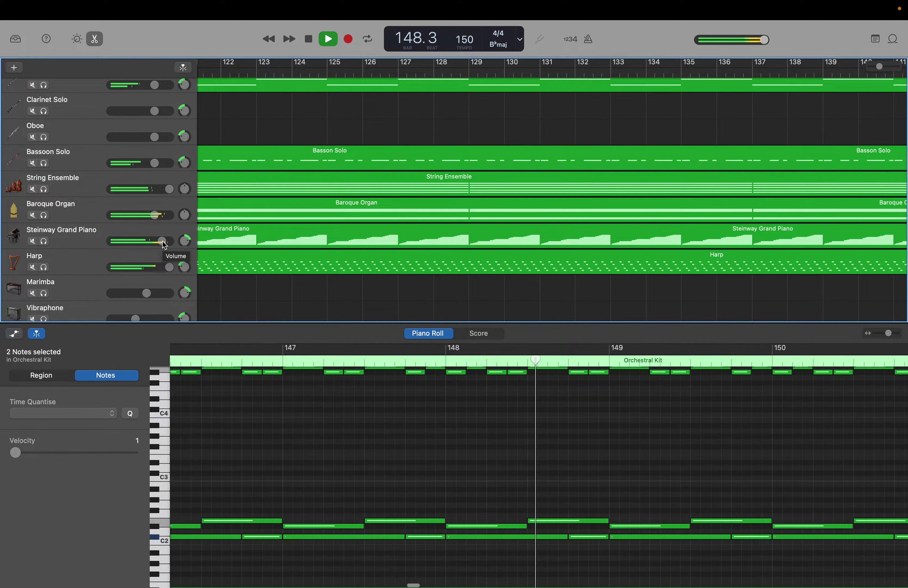
{"action": "left_click_drag", "start_coordinate": [165, 245], "coordinate": [148, 241]}
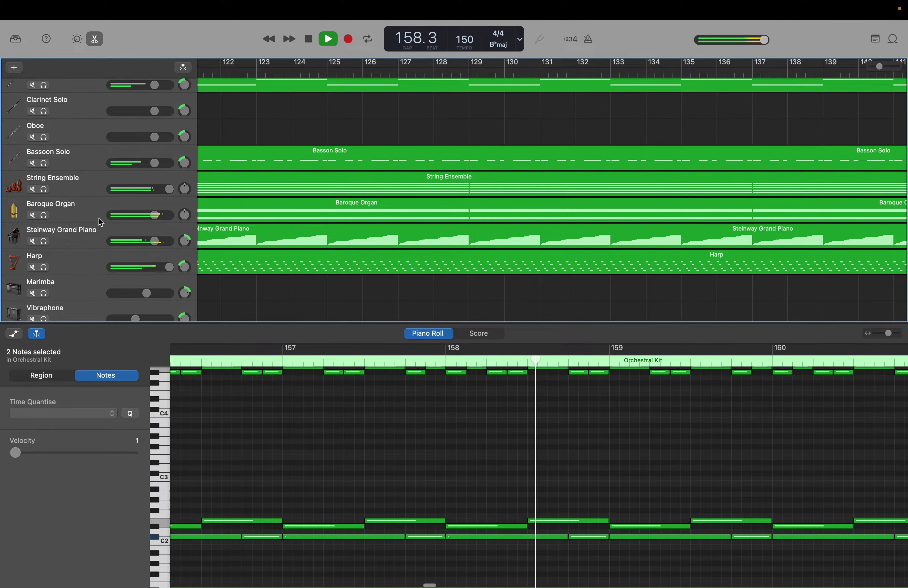
Step: Audition the Baroque Organ track alone and inspect the velocity of its sustained C8 note around bar 164
{"action": "left_click", "coordinate": [46, 217]}
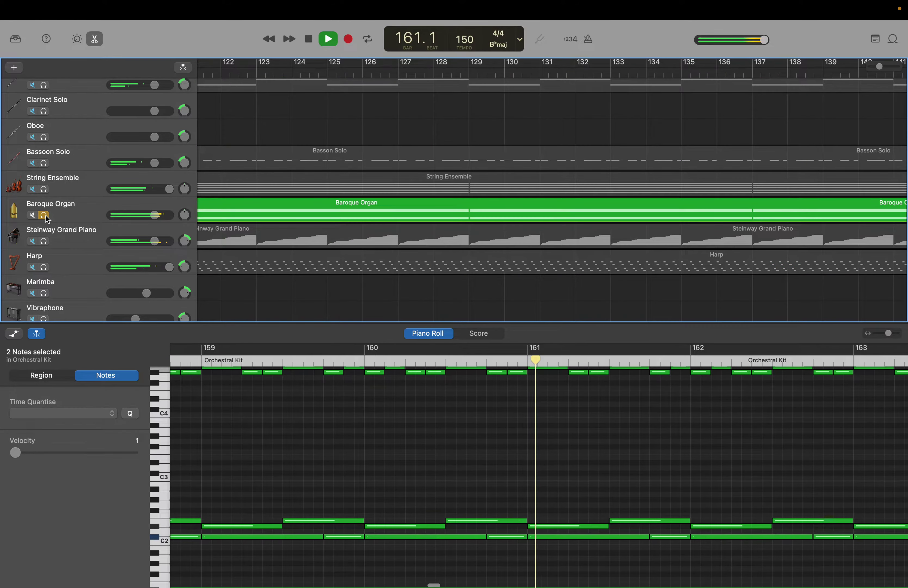
{"action": "left_click", "coordinate": [128, 205]}
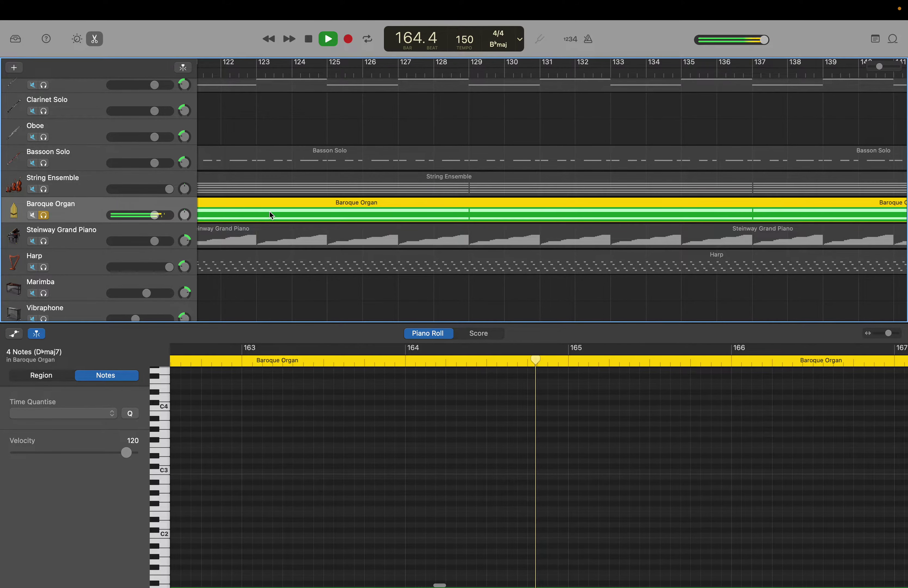
{"action": "scroll", "coordinate": [341, 426], "scroll_direction": "up", "scroll_amount": 15}
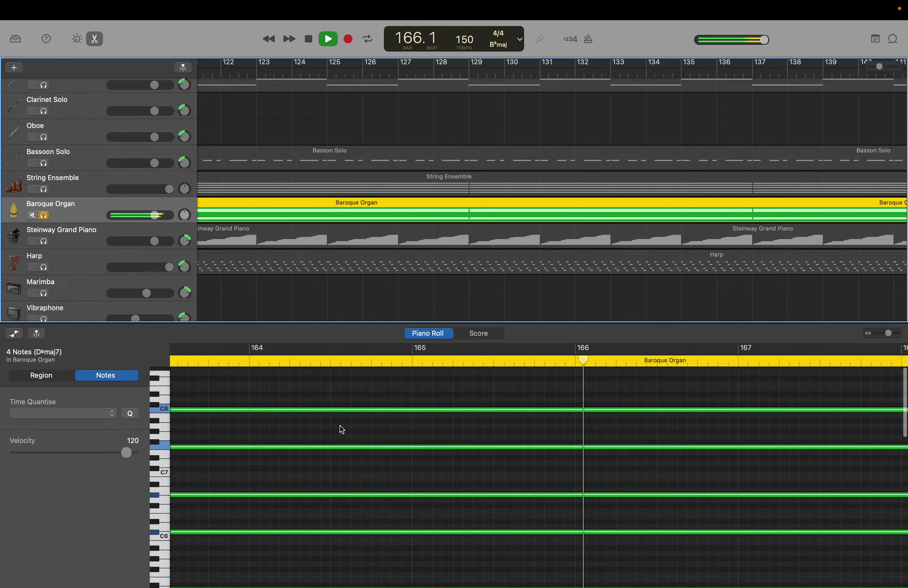
{"action": "left_click", "coordinate": [344, 410]}
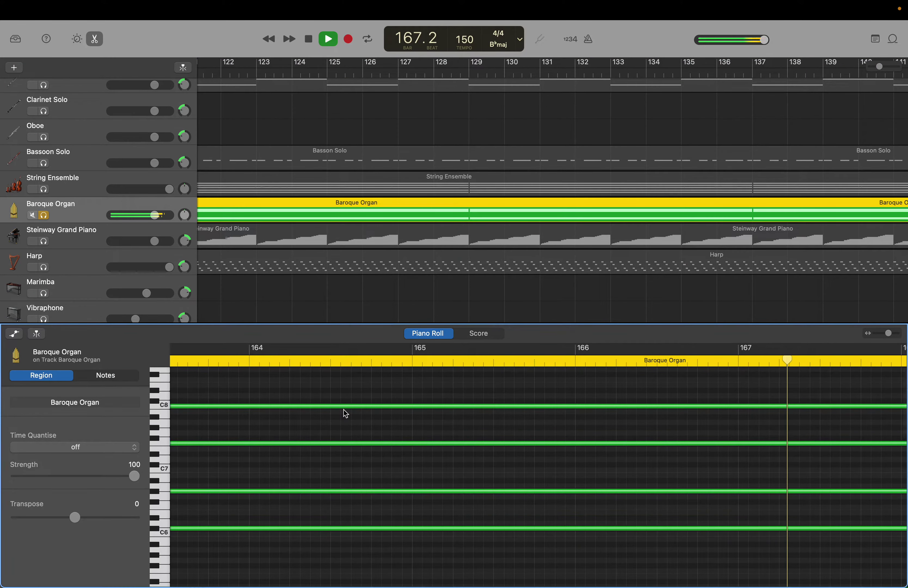
{"action": "left_click", "coordinate": [343, 408]}
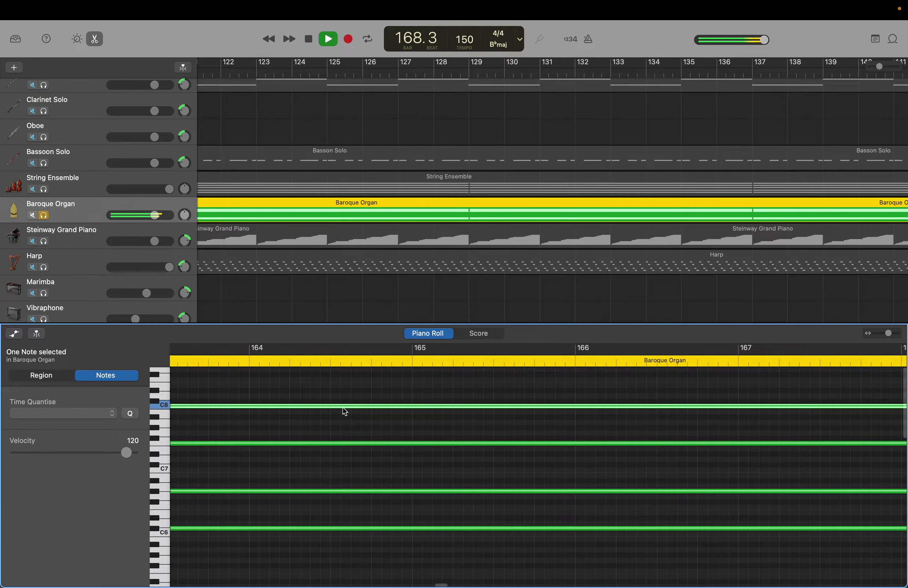
{"action": "left_click", "coordinate": [342, 407]}
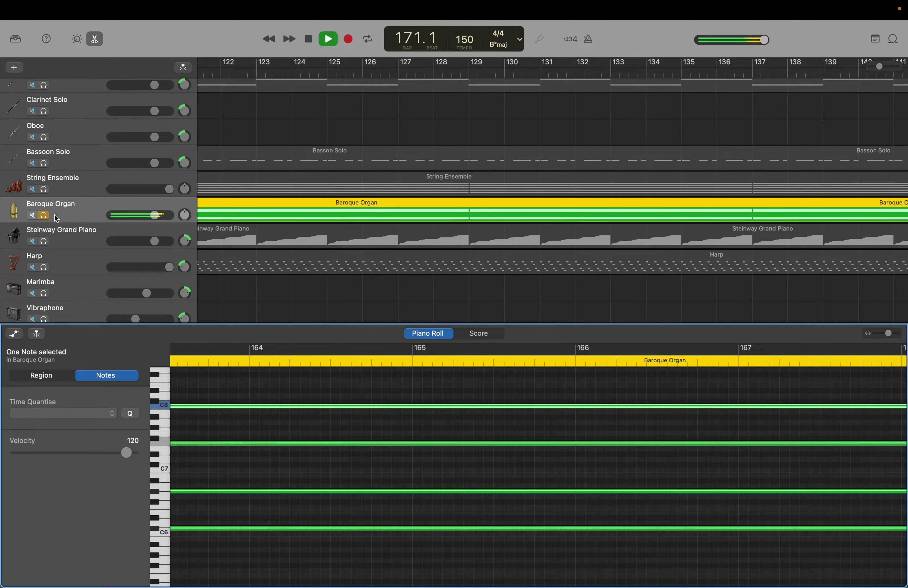
{"action": "left_click", "coordinate": [44, 215]}
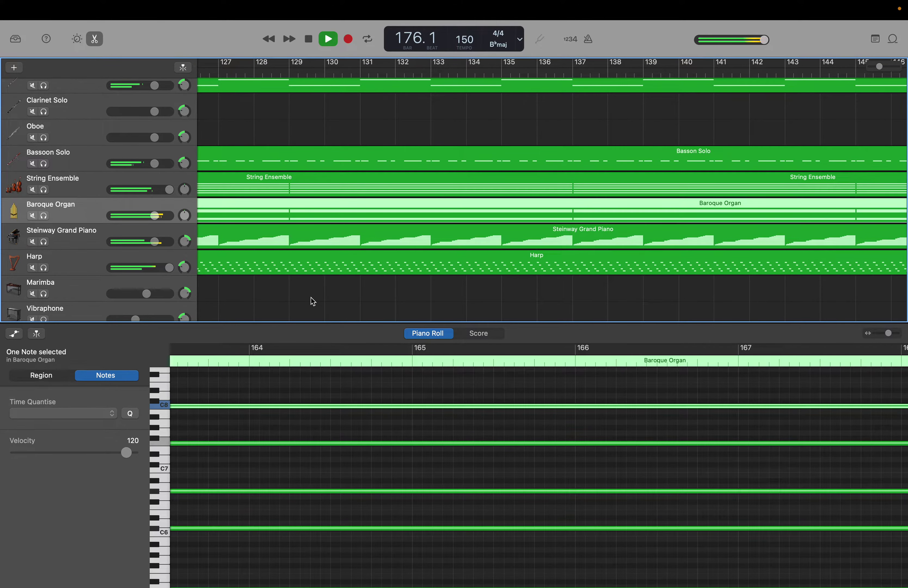
Step: Examine the playback levels of the remaining tracks from Harp down to Taiko Drums
{"action": "scroll", "coordinate": [313, 302], "scroll_direction": "down", "scroll_amount": 5}
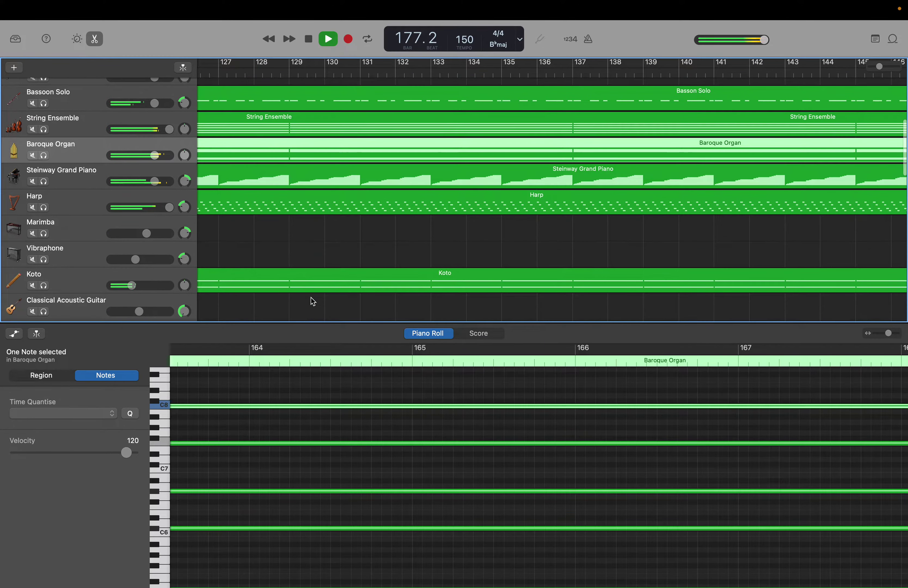
{"action": "scroll", "coordinate": [313, 301], "scroll_direction": "down", "scroll_amount": 5}
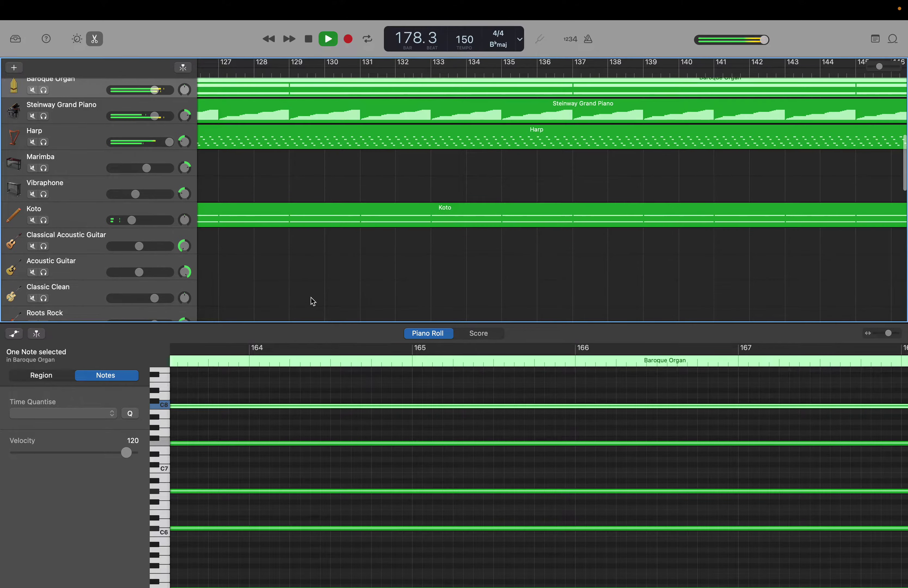
{"action": "scroll", "coordinate": [312, 302], "scroll_direction": "down", "scroll_amount": 5}
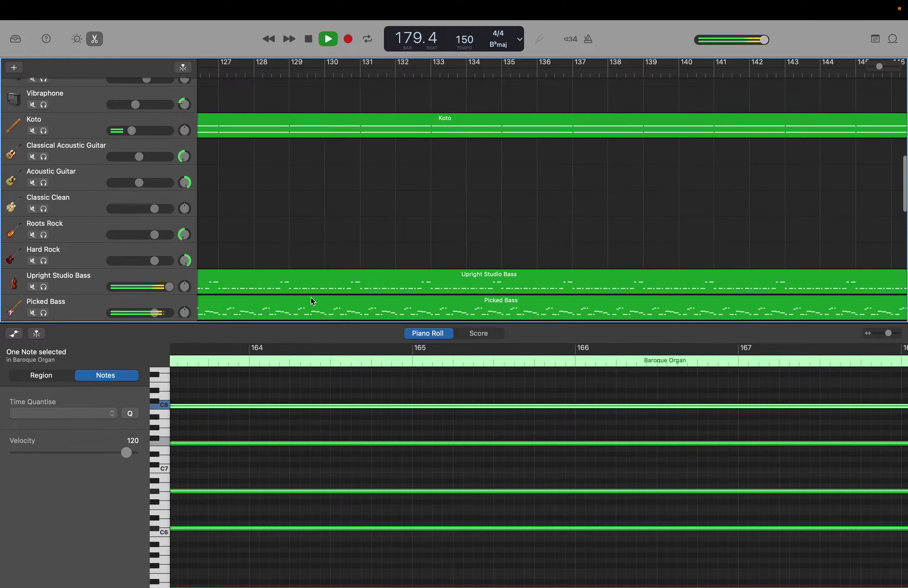
{"action": "scroll", "coordinate": [312, 298], "scroll_direction": "down", "scroll_amount": 5}
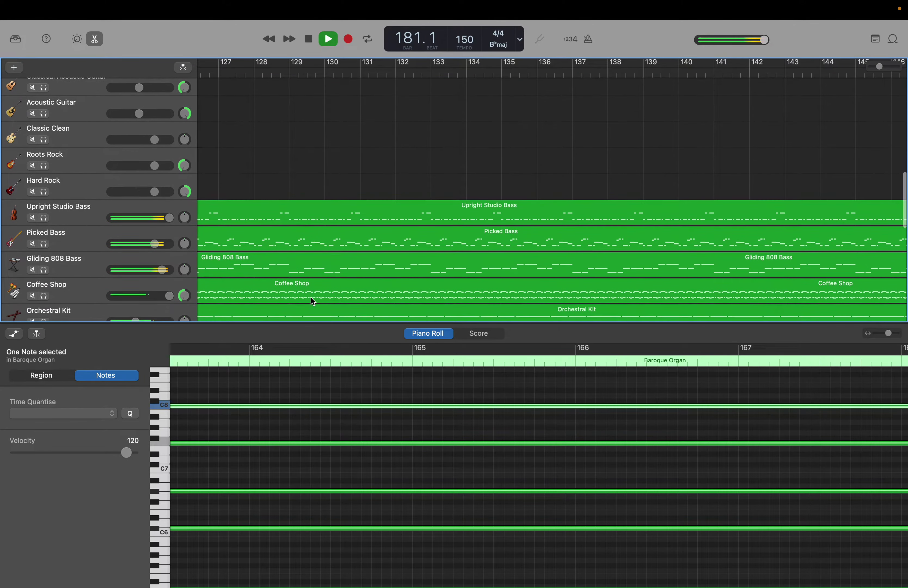
{"action": "scroll", "coordinate": [313, 302], "scroll_direction": "down", "scroll_amount": 2}
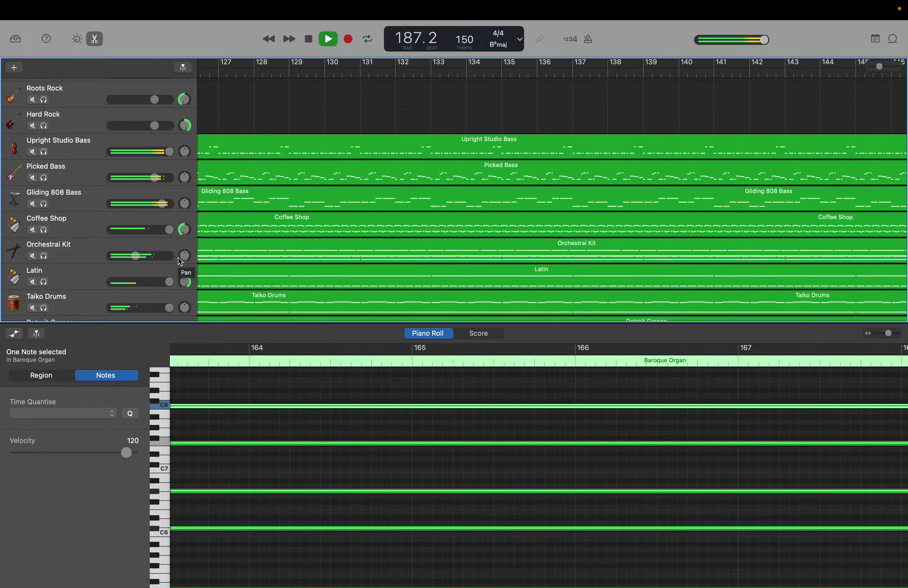
Step: Raise the Orchestral Kit track's volume to about -0.9 dB and audition the track alone during playback
{"action": "left_click", "coordinate": [136, 257]}
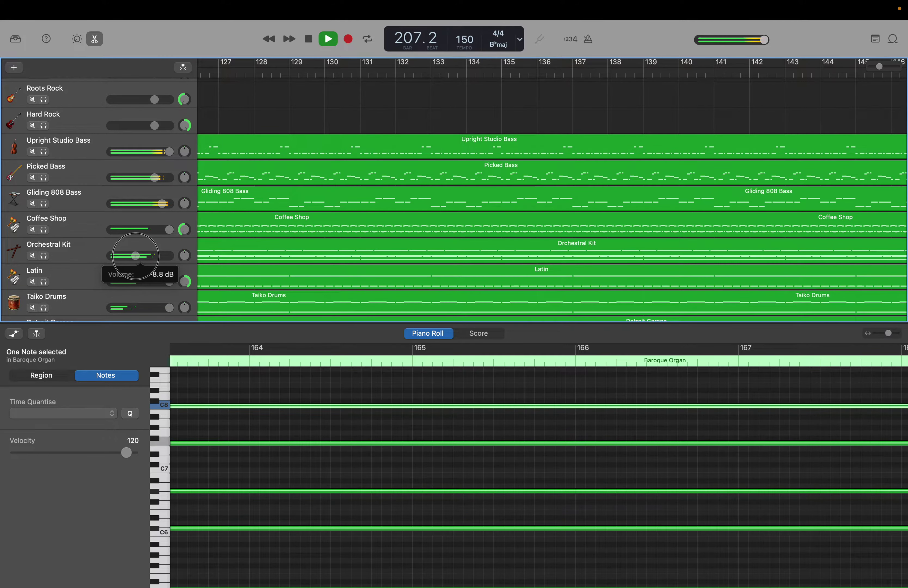
{"action": "left_click", "coordinate": [214, 249]}
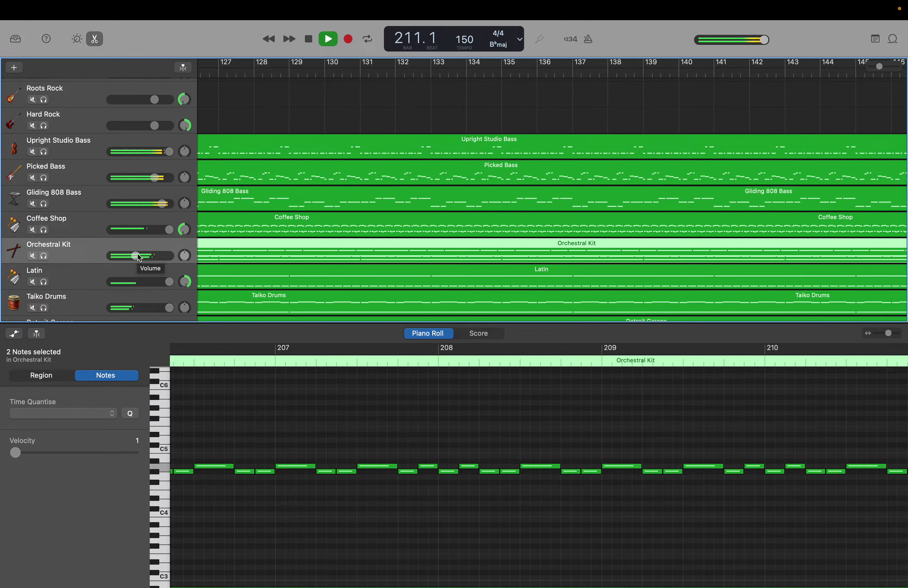
{"action": "left_click", "coordinate": [137, 254]}
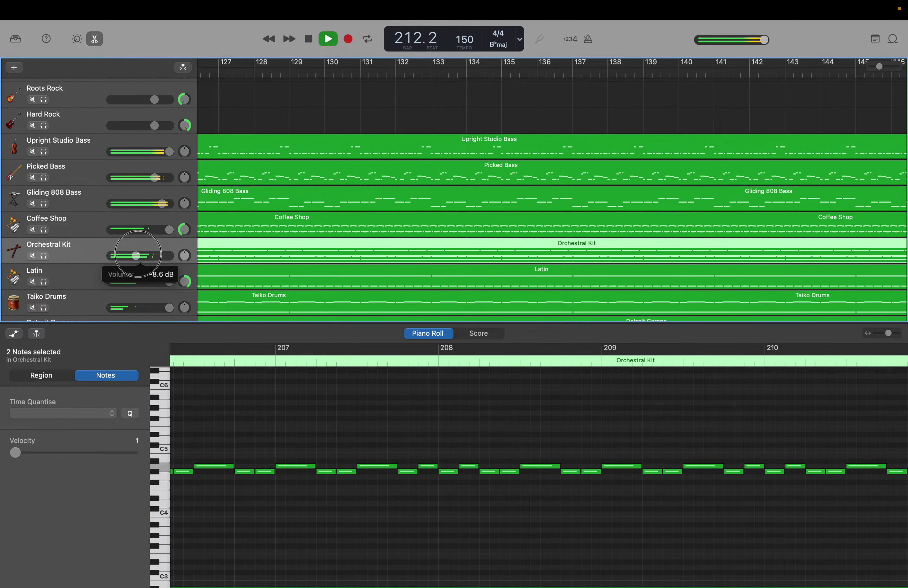
{"action": "left_click_drag", "start_coordinate": [136, 253], "coordinate": [171, 259]}
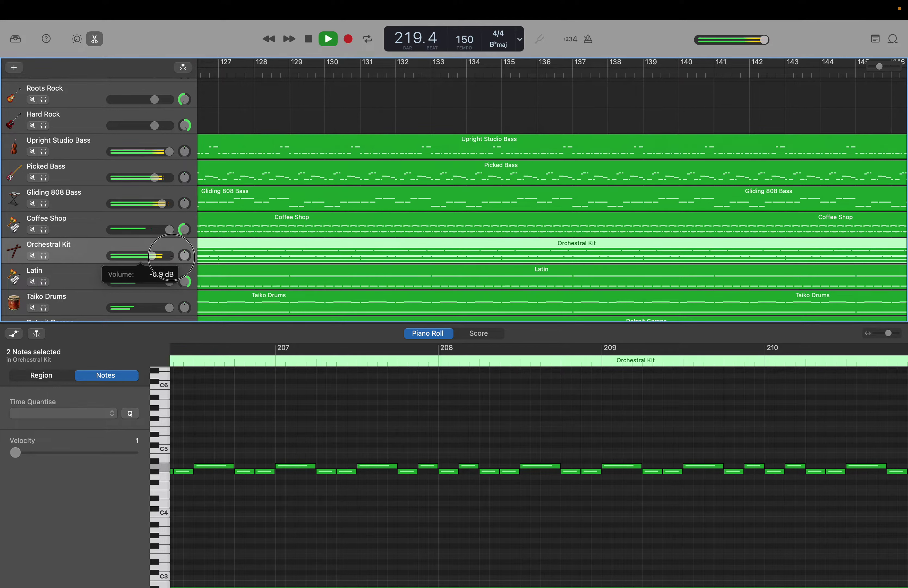
{"action": "left_click_drag", "start_coordinate": [171, 258], "coordinate": [171, 258]}
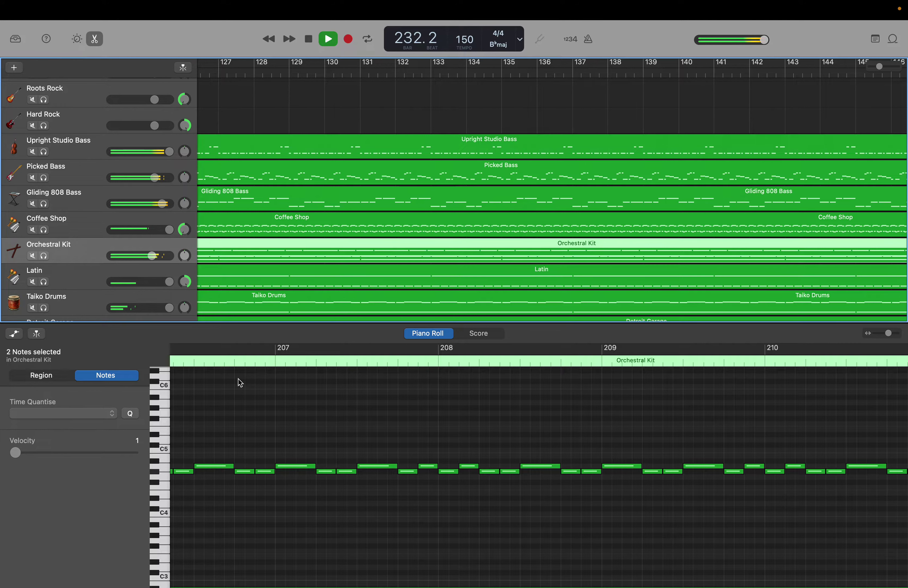
{"action": "left_click", "coordinate": [44, 256]}
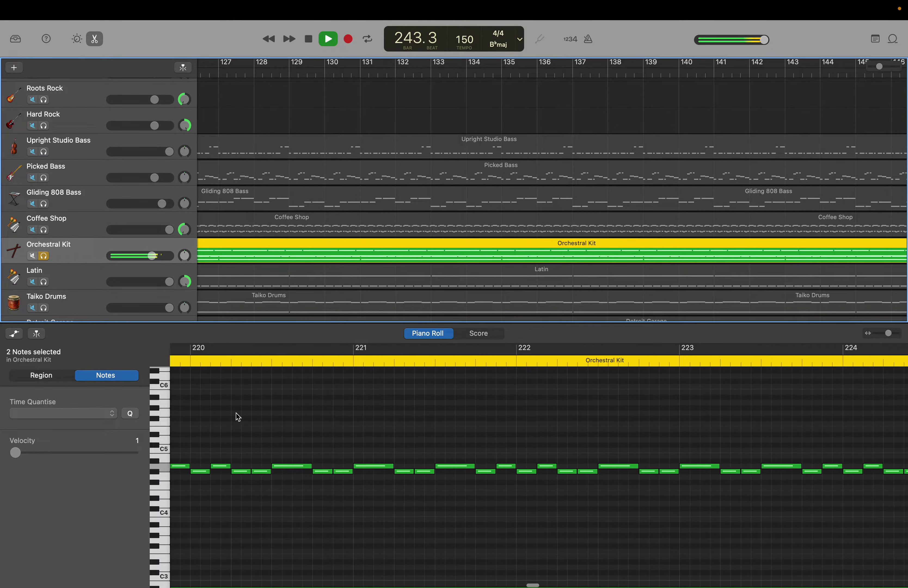
{"action": "left_click", "coordinate": [44, 257]}
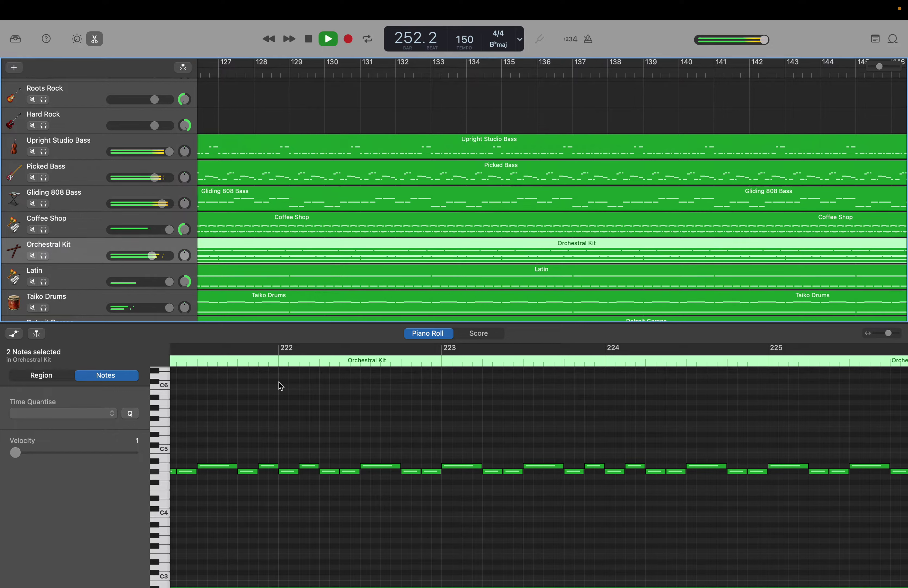
Step: Select all Orchestral Kit notes in the two-pitch pattern just below C5, from the region's end at bar 449 back to its start
{"action": "scroll", "coordinate": [281, 387], "scroll_direction": "down", "scroll_amount": 1}
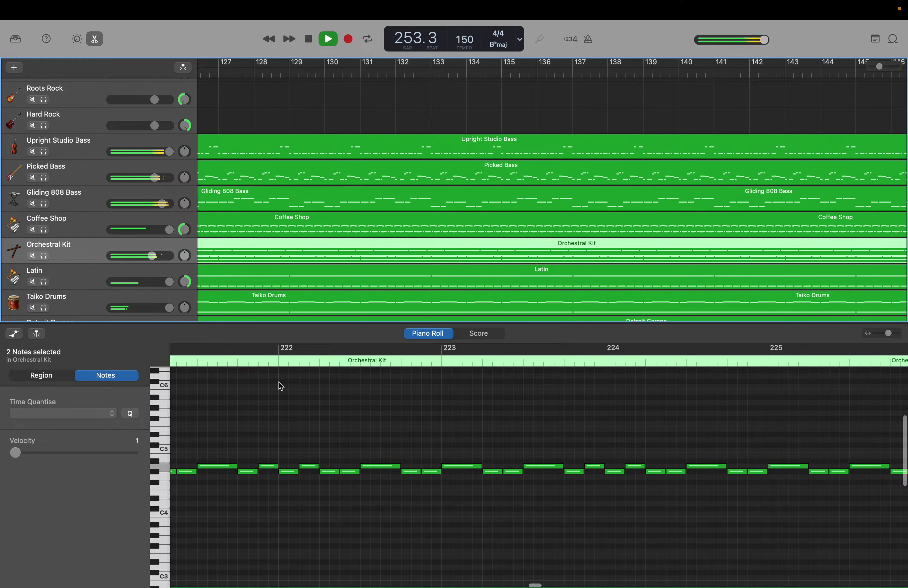
{"action": "scroll", "coordinate": [281, 386], "scroll_direction": "up", "scroll_amount": 3}
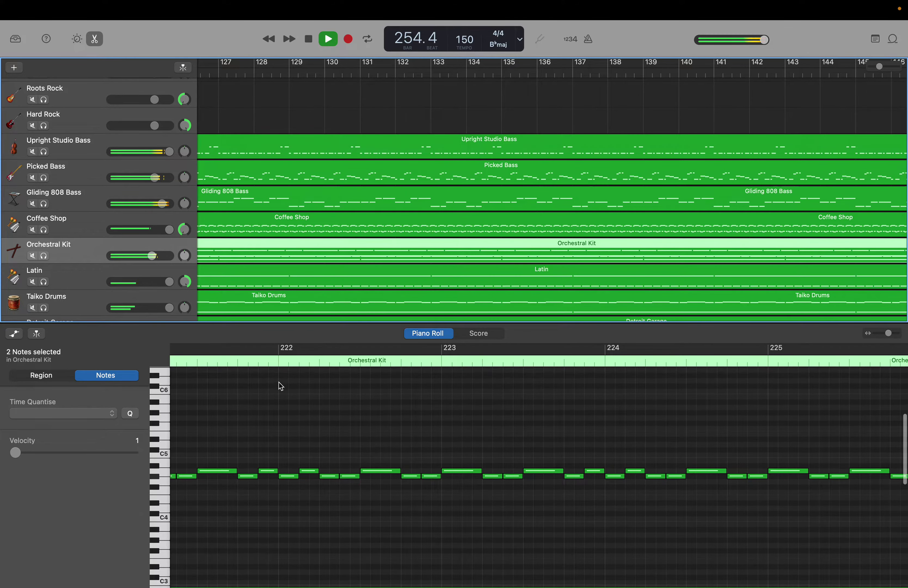
{"action": "scroll", "coordinate": [281, 386], "scroll_direction": "down", "scroll_amount": 1}
{"action": "scroll", "coordinate": [281, 386], "scroll_direction": "right", "scroll_amount": 10}
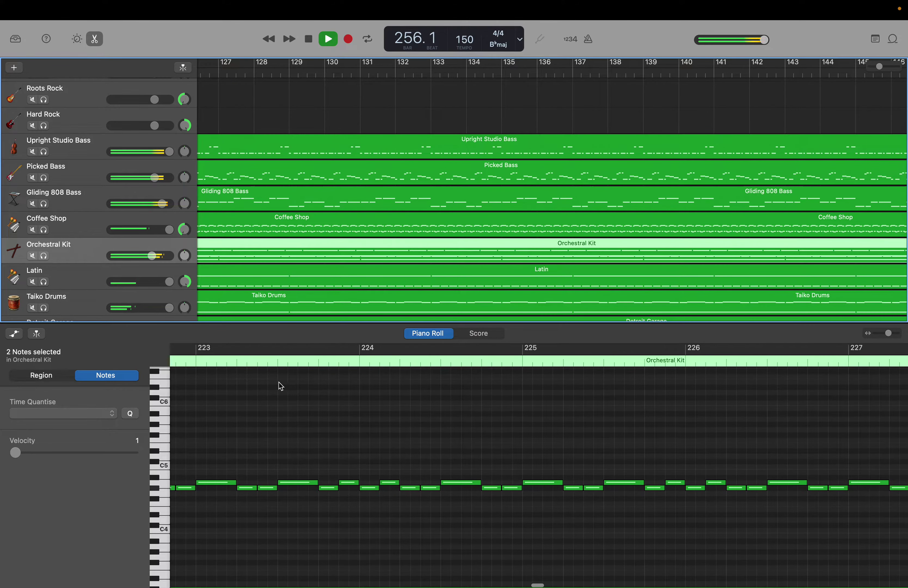
{"action": "scroll", "coordinate": [282, 386], "scroll_direction": "right", "scroll_amount": 20}
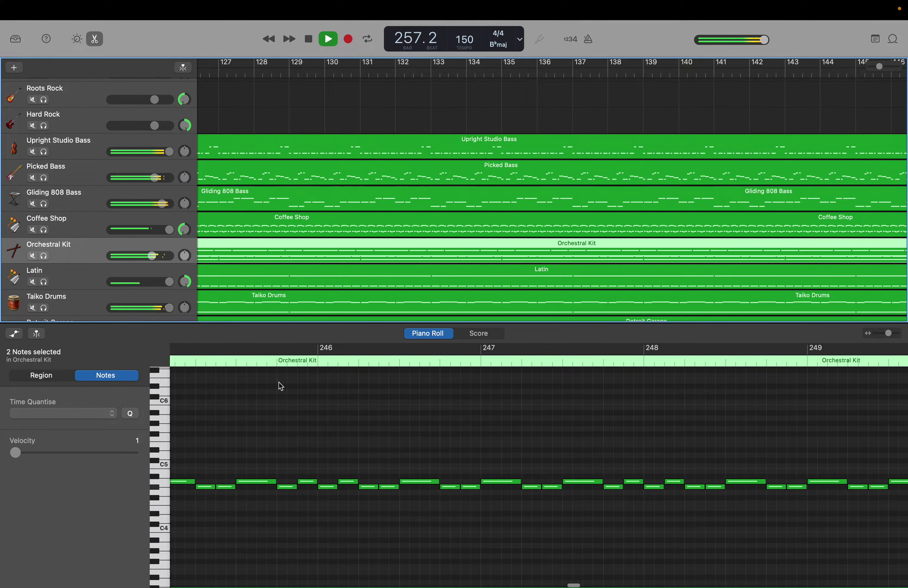
{"action": "scroll", "coordinate": [282, 386], "scroll_direction": "right", "scroll_amount": 20}
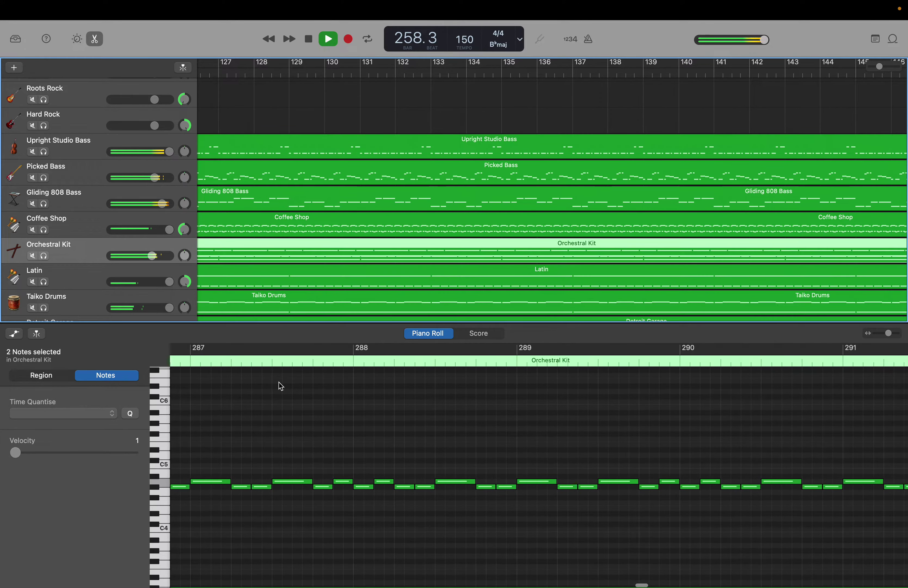
{"action": "scroll", "coordinate": [281, 387], "scroll_direction": "right", "scroll_amount": 20}
{"action": "scroll", "coordinate": [281, 387], "scroll_direction": "down", "scroll_amount": 3}
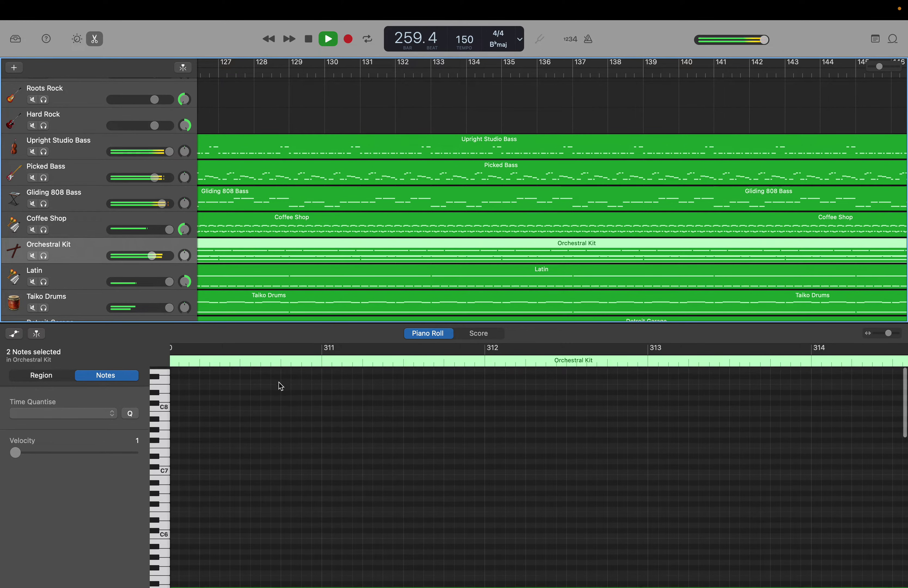
{"action": "scroll", "coordinate": [281, 386], "scroll_direction": "down", "scroll_amount": 2}
{"action": "scroll", "coordinate": [282, 387], "scroll_direction": "right", "scroll_amount": 10}
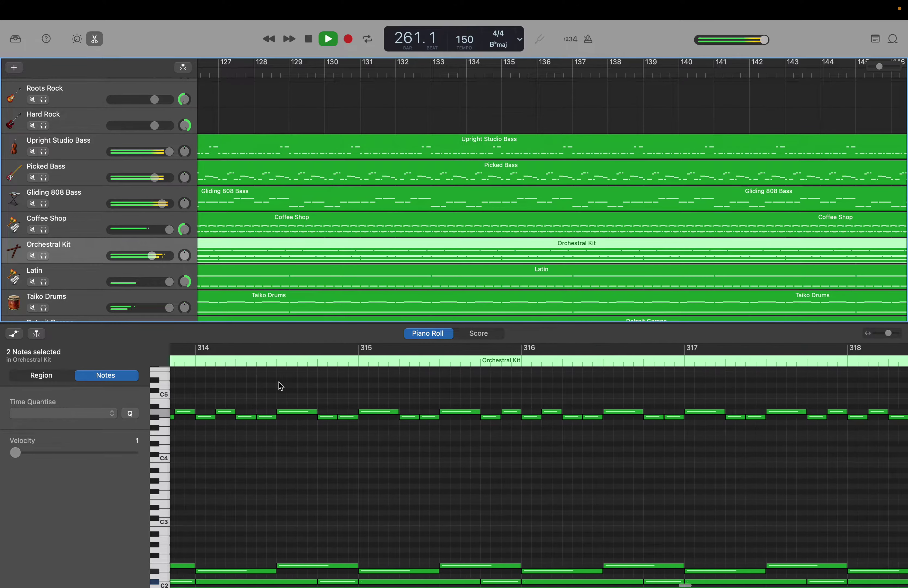
{"action": "scroll", "coordinate": [281, 386], "scroll_direction": "right", "scroll_amount": 20}
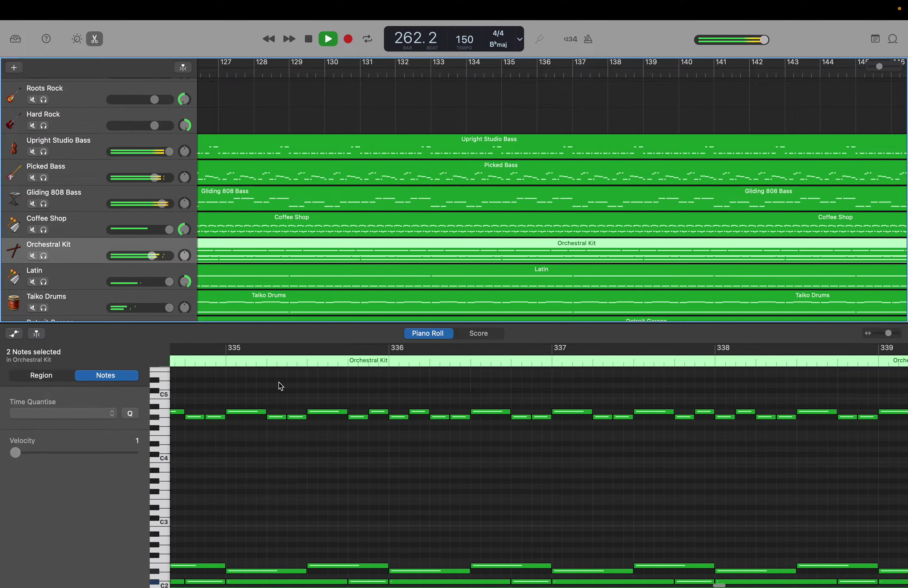
{"action": "scroll", "coordinate": [281, 386], "scroll_direction": "right", "scroll_amount": 20}
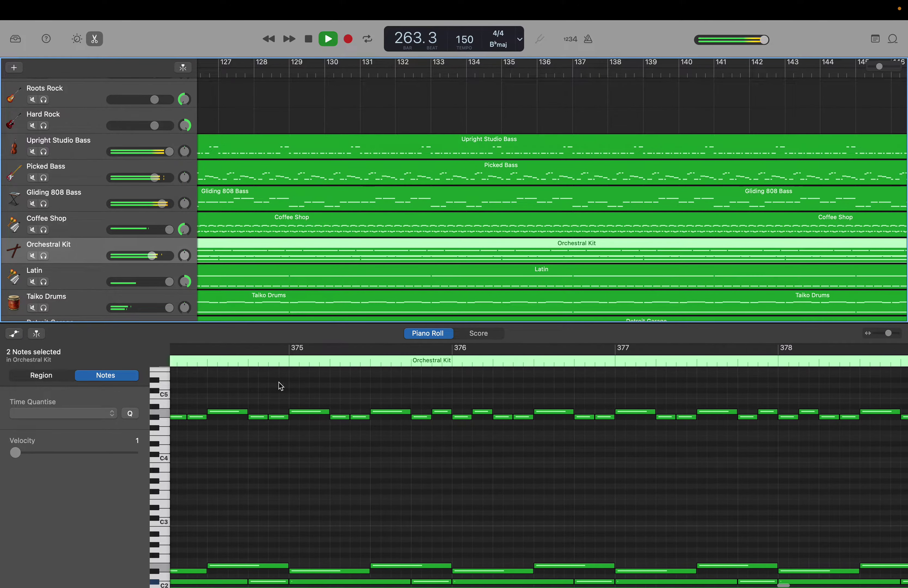
{"action": "scroll", "coordinate": [282, 386], "scroll_direction": "right", "scroll_amount": 20}
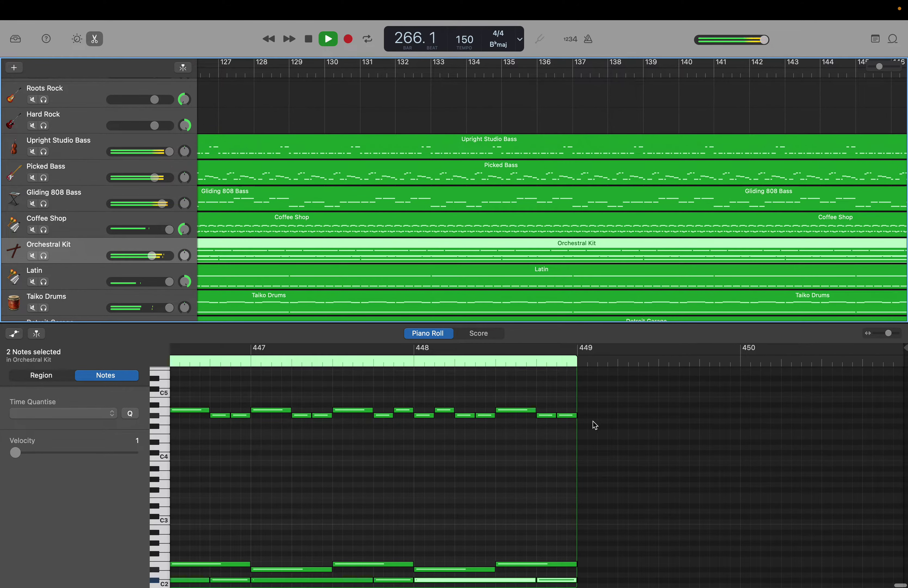
{"action": "left_click", "coordinate": [571, 416]}
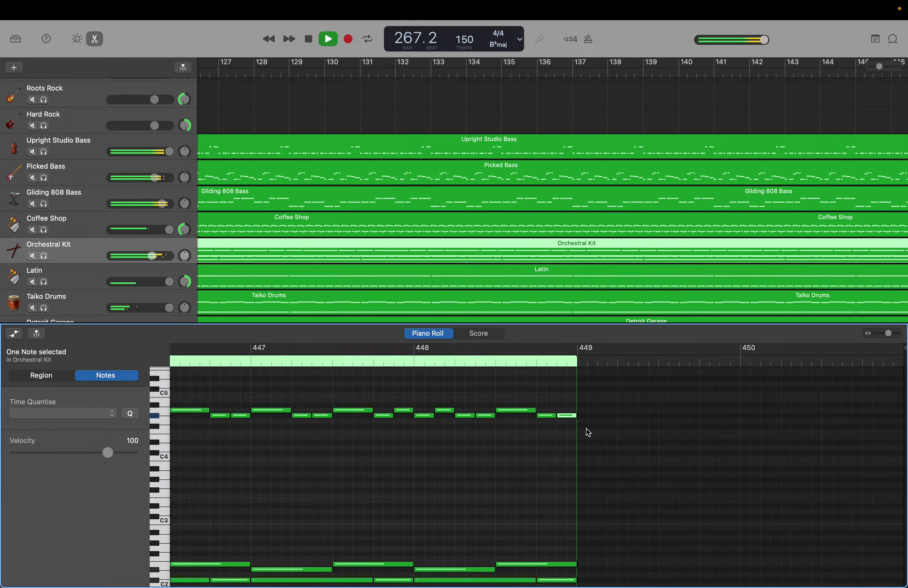
{"action": "left_click", "coordinate": [589, 432]}
{"action": "left_click_drag", "start_coordinate": [228, 374], "coordinate": [46, 390]}
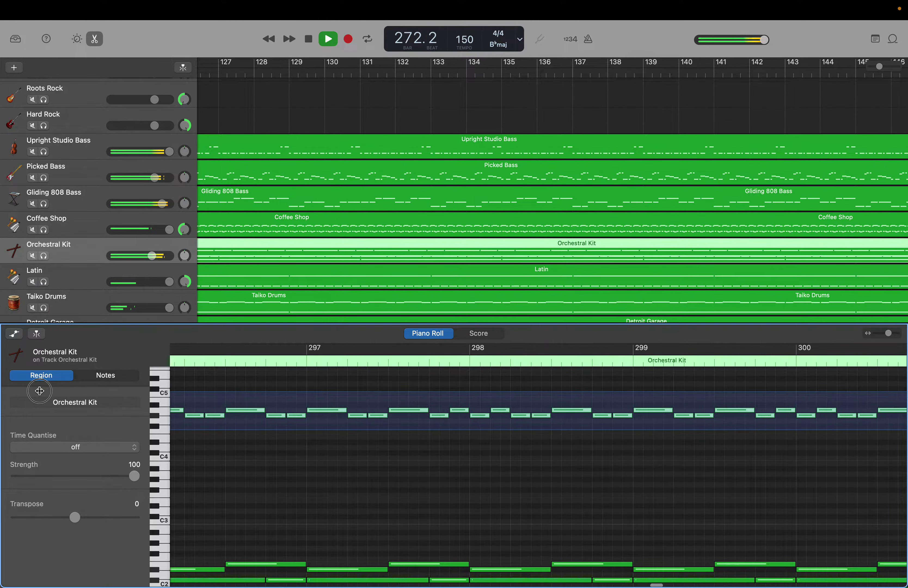
{"action": "left_click_drag", "start_coordinate": [40, 391], "coordinate": [1, 390]}
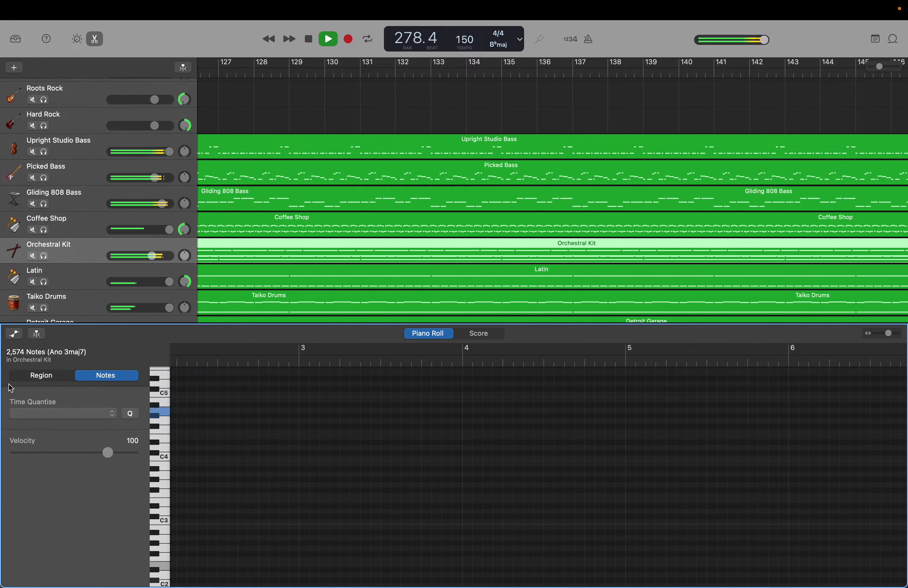
Step: Solo the Orchestral Kit track and lower the selected notes' velocity to 60
{"action": "left_click", "coordinate": [43, 256]}
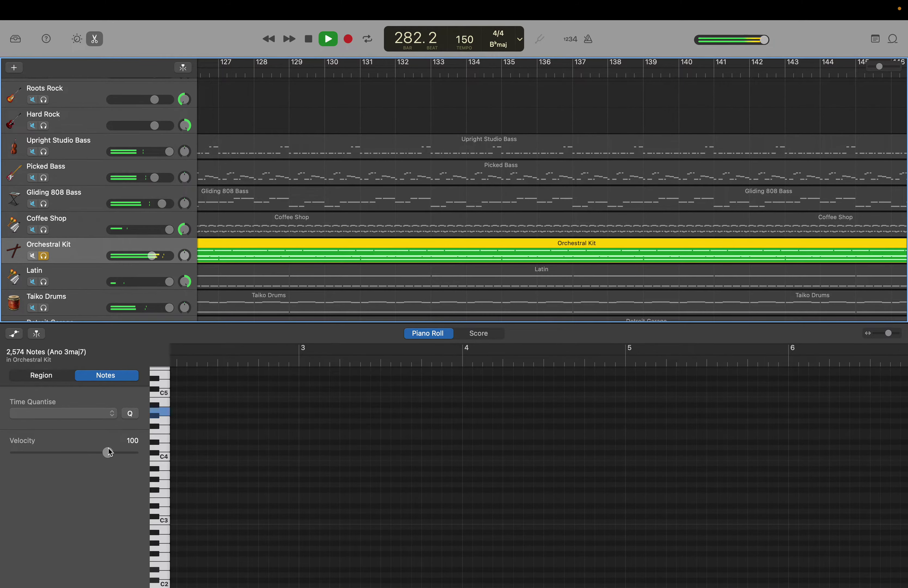
{"action": "left_click_drag", "start_coordinate": [108, 450], "coordinate": [91, 450]}
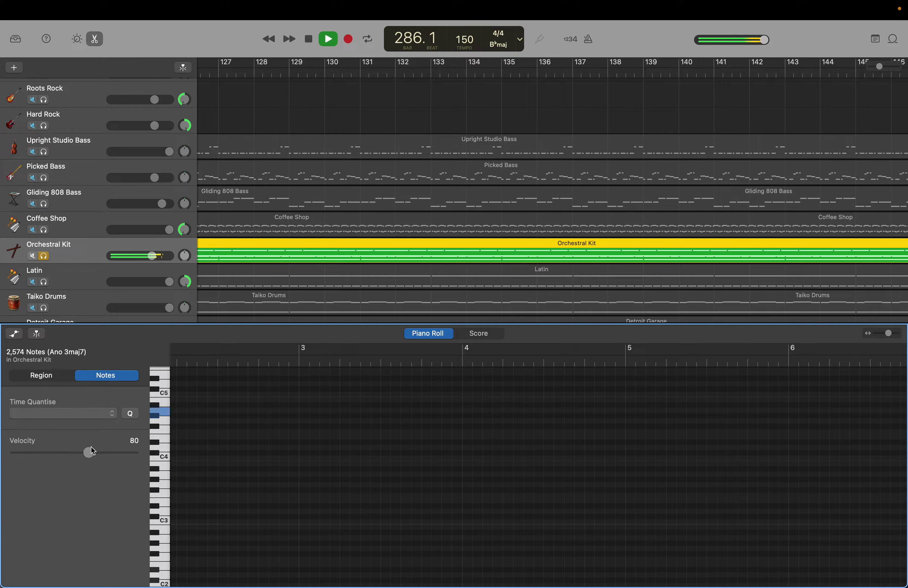
{"action": "left_click_drag", "start_coordinate": [91, 453], "coordinate": [72, 454]}
Step: Examine the Orchestral Kit's lower note patterns from the start of the song to the region's end at bar 449
{"action": "scroll", "coordinate": [241, 456], "scroll_direction": "down", "scroll_amount": 5}
{"action": "scroll", "coordinate": [240, 454], "scroll_direction": "down", "scroll_amount": 3}
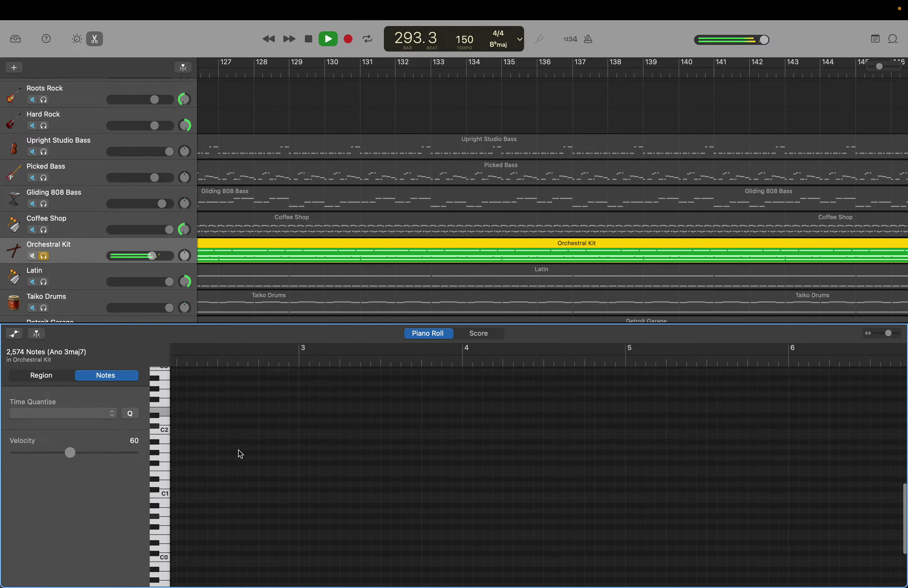
{"action": "right_click", "coordinate": [239, 448]}
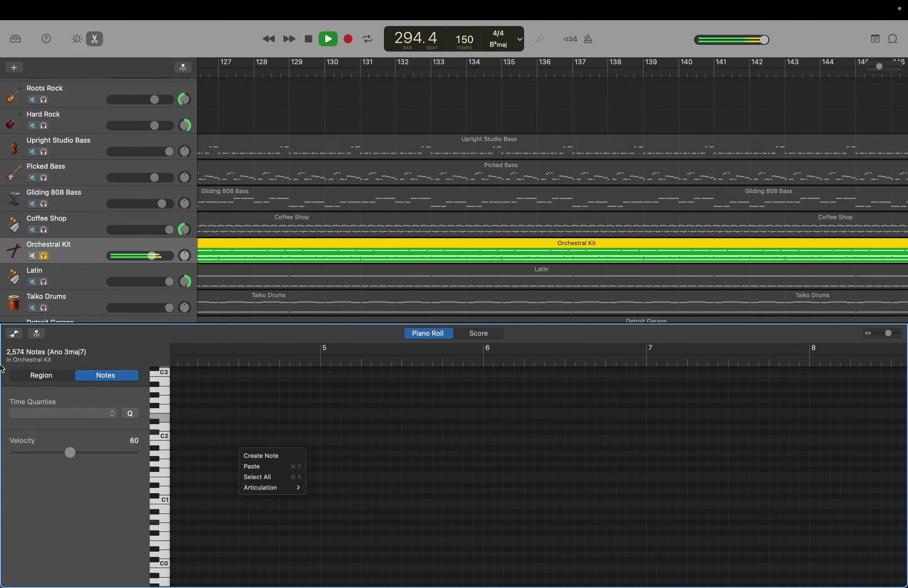
{"action": "left_click", "coordinate": [433, 493]}
{"action": "scroll", "coordinate": [430, 491], "scroll_direction": "right", "scroll_amount": 15}
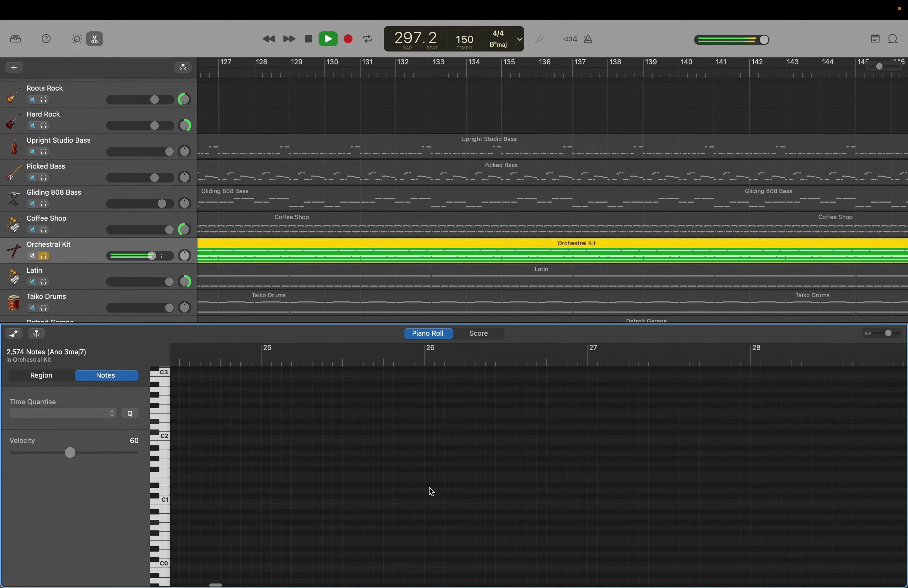
{"action": "scroll", "coordinate": [432, 492], "scroll_direction": "right", "scroll_amount": 20}
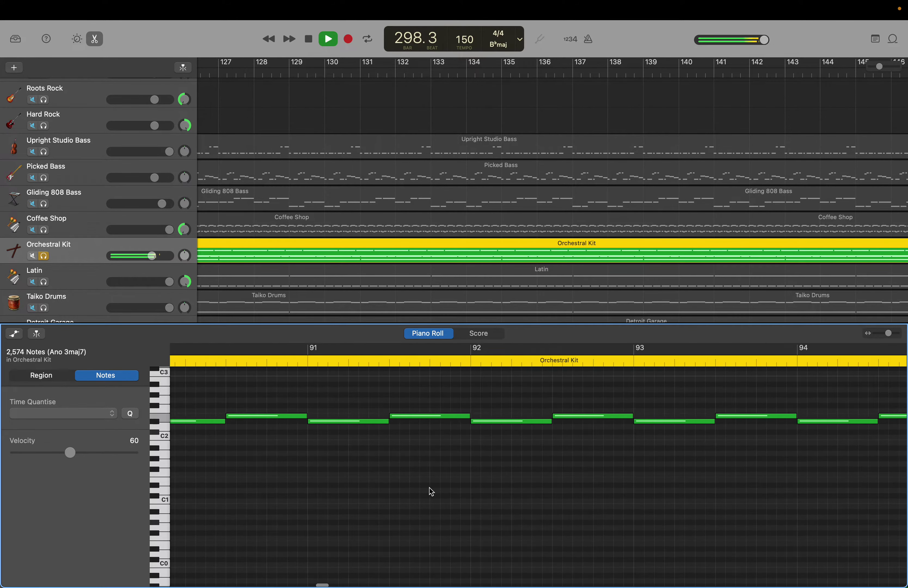
{"action": "scroll", "coordinate": [431, 492], "scroll_direction": "right", "scroll_amount": 20}
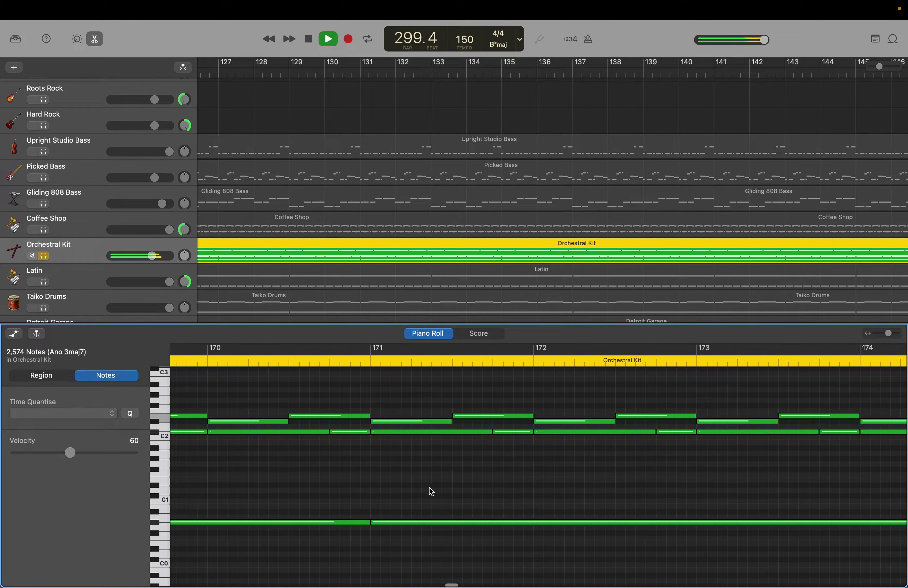
{"action": "scroll", "coordinate": [431, 492], "scroll_direction": "right", "scroll_amount": 20}
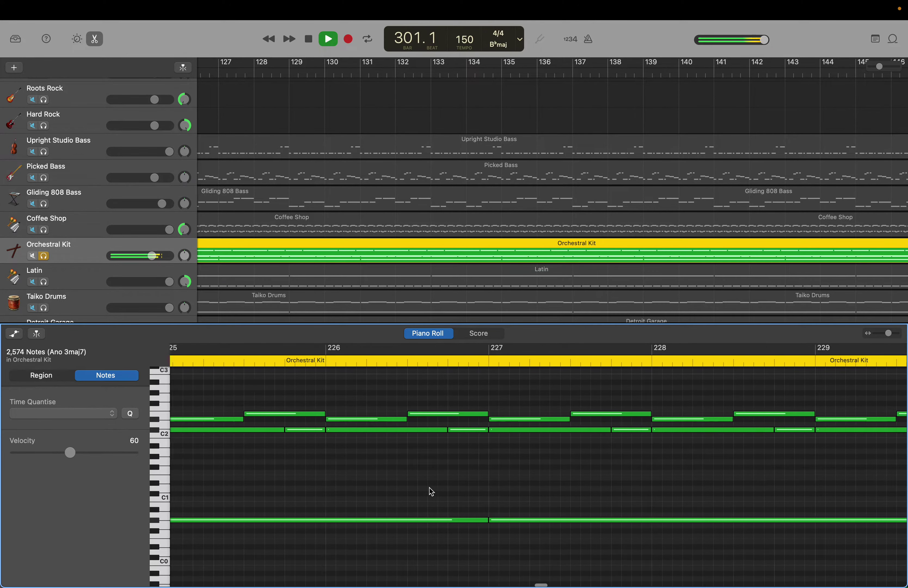
{"action": "scroll", "coordinate": [432, 492], "scroll_direction": "right", "scroll_amount": 5}
{"action": "scroll", "coordinate": [402, 444], "scroll_direction": "right", "scroll_amount": 15}
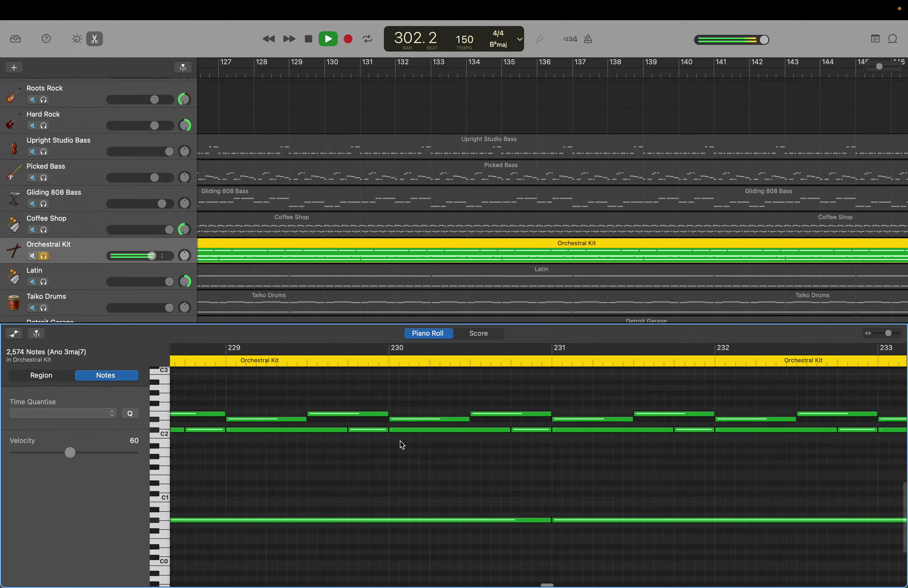
{"action": "scroll", "coordinate": [401, 445], "scroll_direction": "right", "scroll_amount": 20}
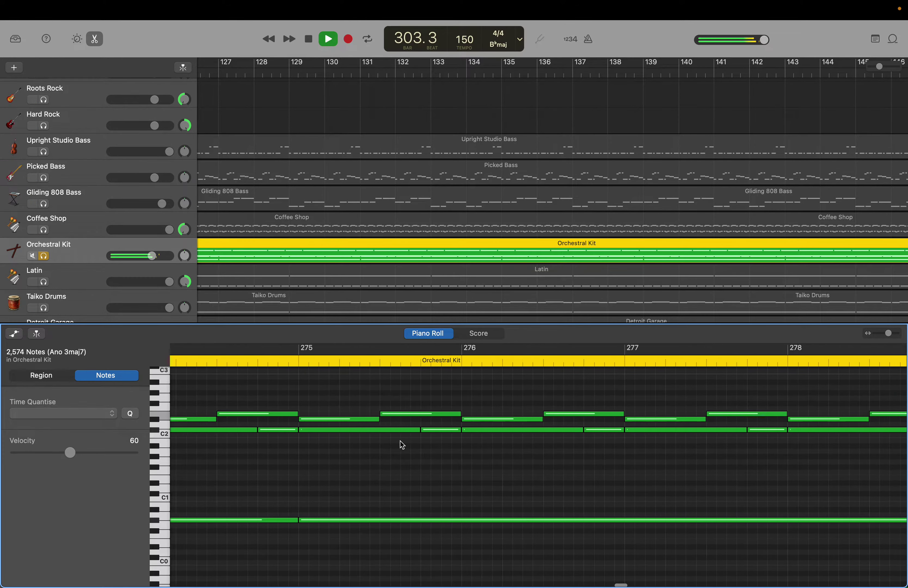
{"action": "scroll", "coordinate": [401, 442], "scroll_direction": "right", "scroll_amount": 20}
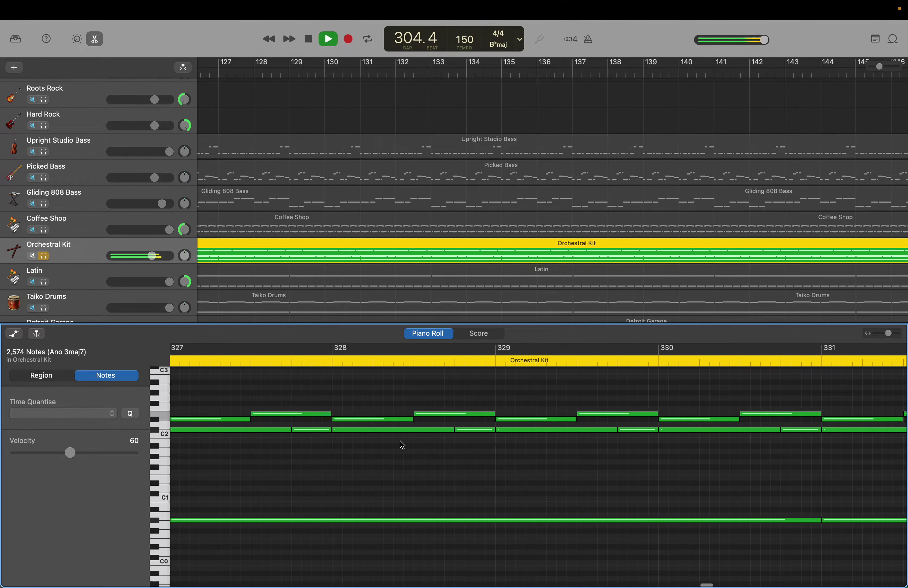
{"action": "scroll", "coordinate": [400, 442], "scroll_direction": "right", "scroll_amount": 20}
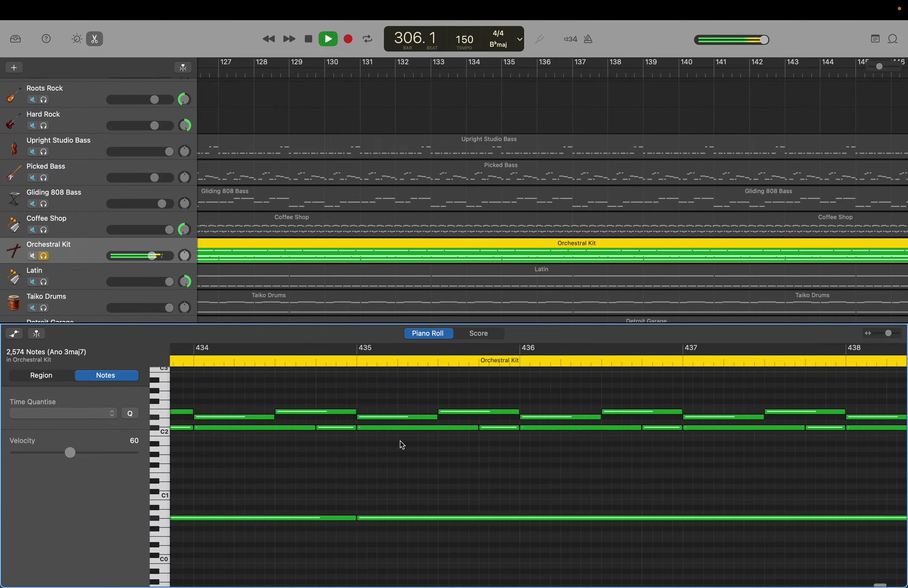
{"action": "scroll", "coordinate": [400, 442], "scroll_direction": "down", "scroll_amount": 5}
{"action": "scroll", "coordinate": [400, 441], "scroll_direction": "up", "scroll_amount": 10}
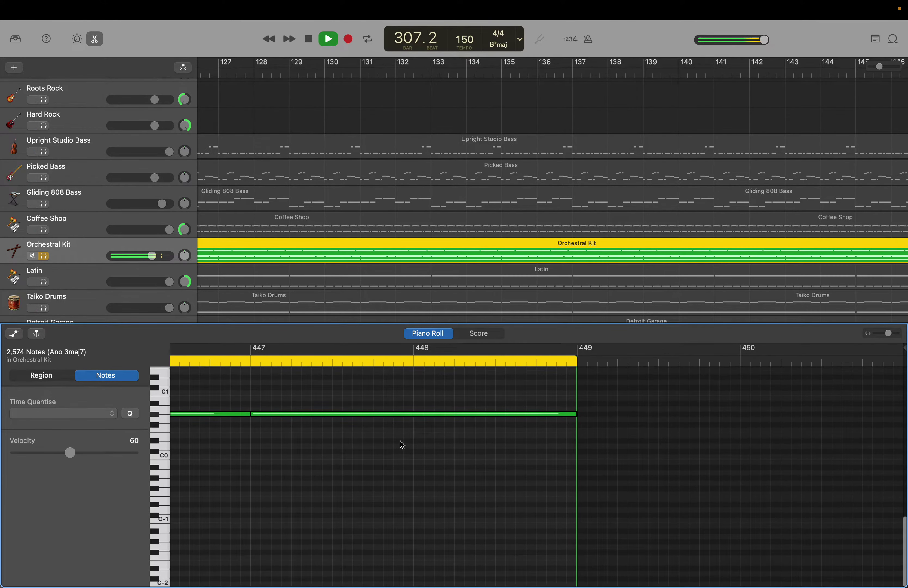
{"action": "scroll", "coordinate": [400, 441], "scroll_direction": "down", "scroll_amount": 3}
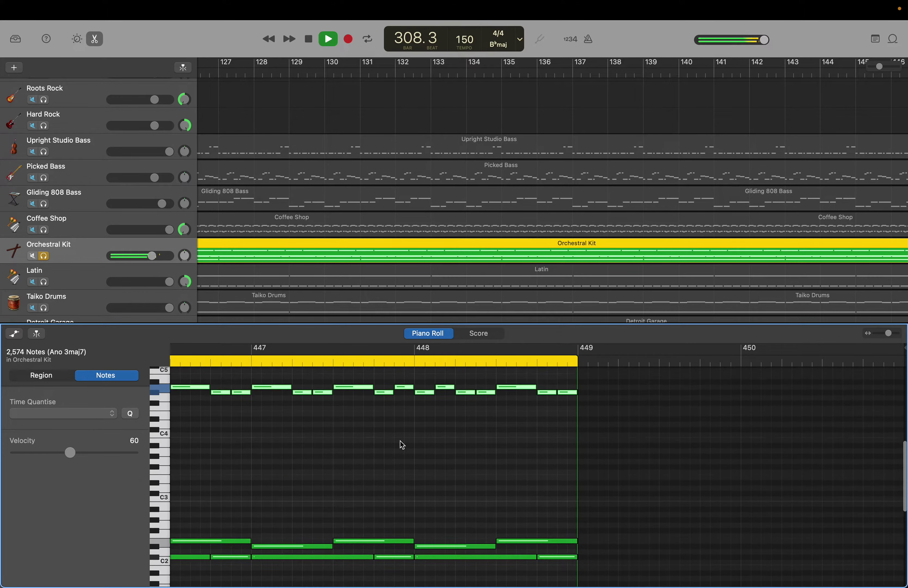
{"action": "scroll", "coordinate": [400, 441], "scroll_direction": "up", "scroll_amount": 4}
{"action": "scroll", "coordinate": [401, 441], "scroll_direction": "down", "scroll_amount": 4}
{"action": "scroll", "coordinate": [400, 442], "scroll_direction": "up", "scroll_amount": 5}
{"action": "scroll", "coordinate": [400, 441], "scroll_direction": "down", "scroll_amount": 1}
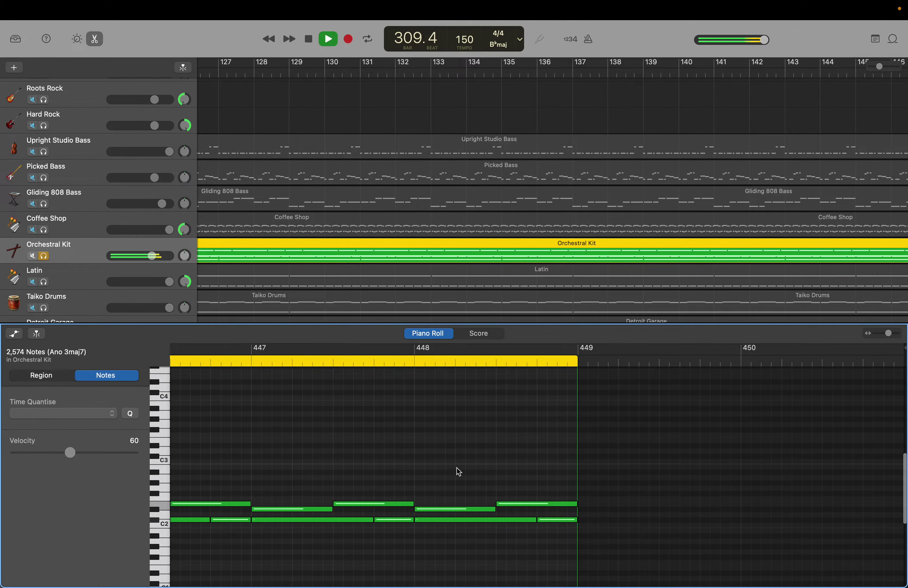
Step: Select all Orchestral Kit notes in the two-pitch pattern just above C2, lower their velocity to 60, and unsolo the track
{"action": "left_click", "coordinate": [509, 506]}
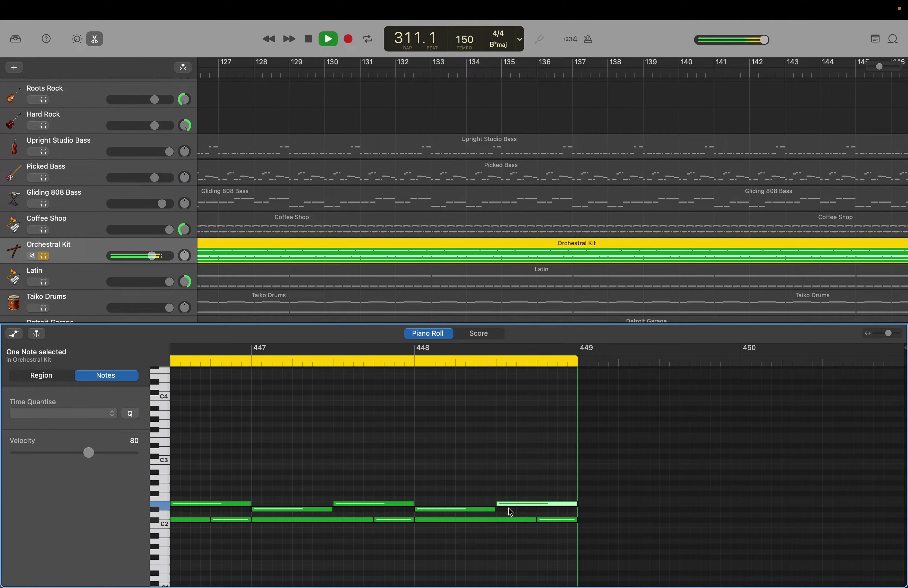
{"action": "left_click", "coordinate": [510, 511]}
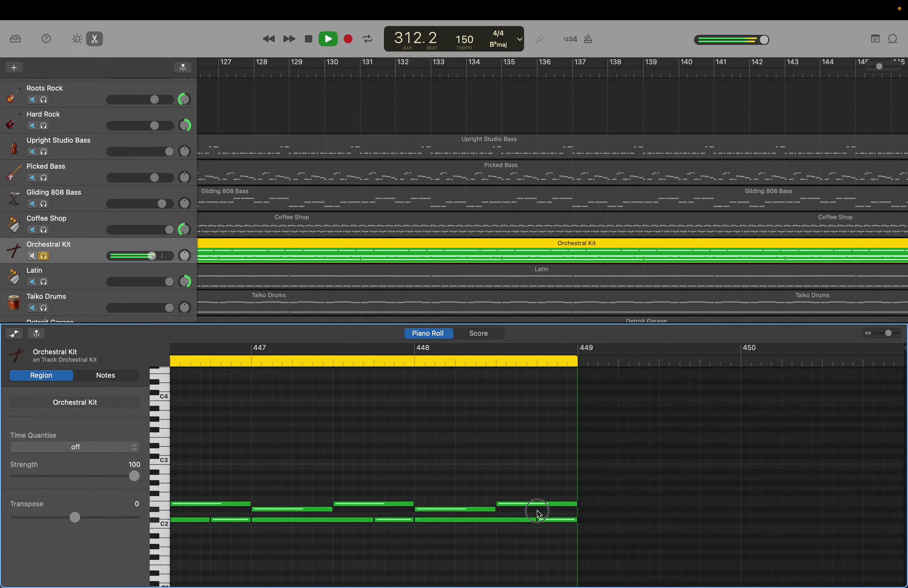
{"action": "left_click_drag", "start_coordinate": [545, 511], "coordinate": [4, 445]}
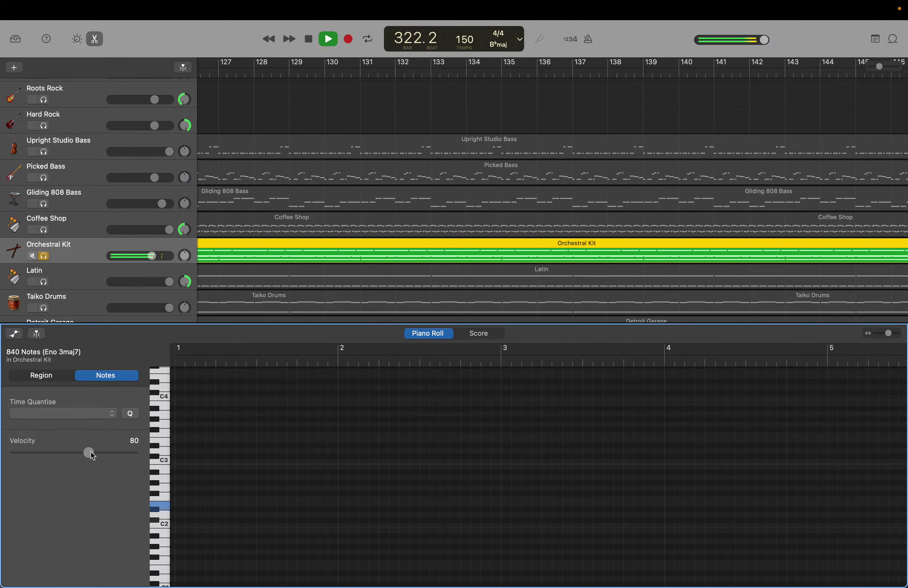
{"action": "left_click_drag", "start_coordinate": [91, 453], "coordinate": [74, 453]}
{"action": "left_click", "coordinate": [42, 258]}
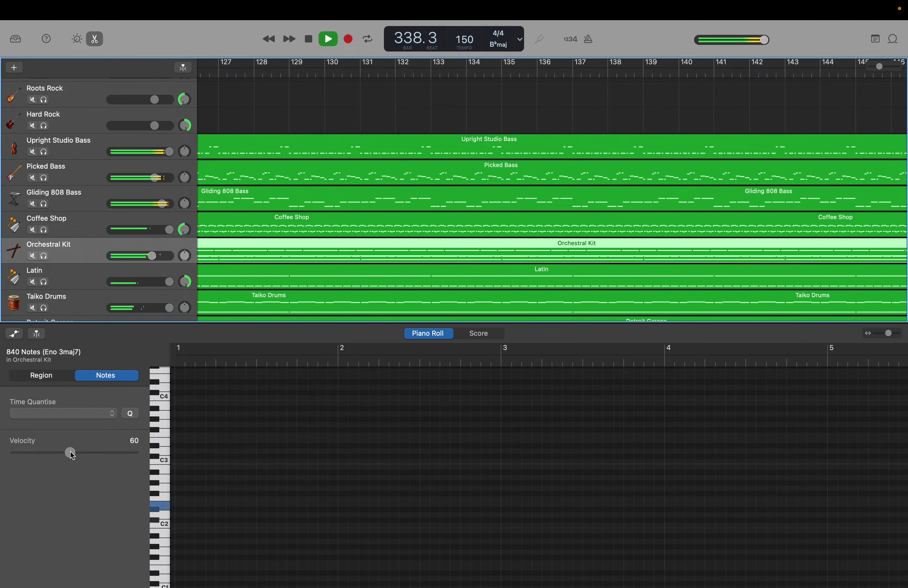
Step: Replay the song from the beginning and lower the selected Orchestral Kit notes' velocity to 40 during playback
{"action": "key", "text": "Return"}
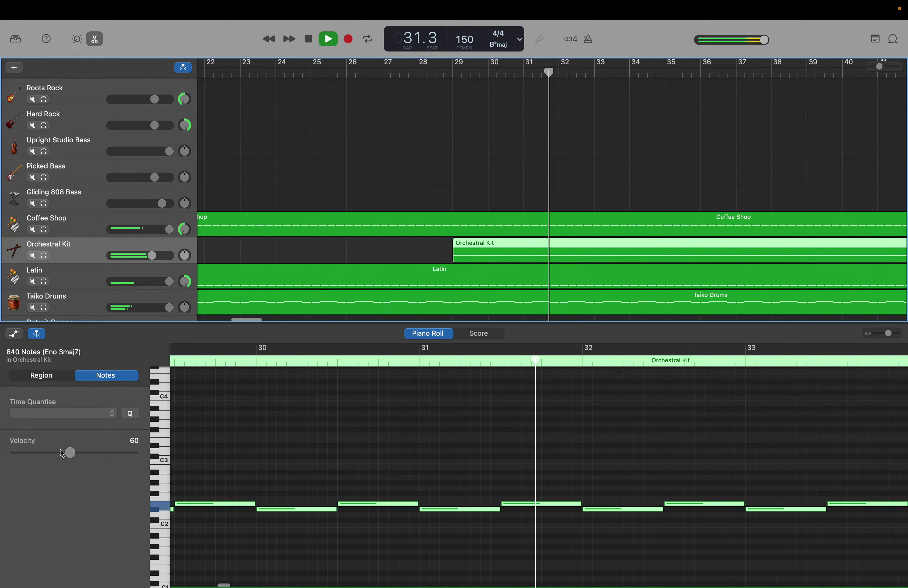
{"action": "left_click_drag", "start_coordinate": [71, 455], "coordinate": [57, 454]}
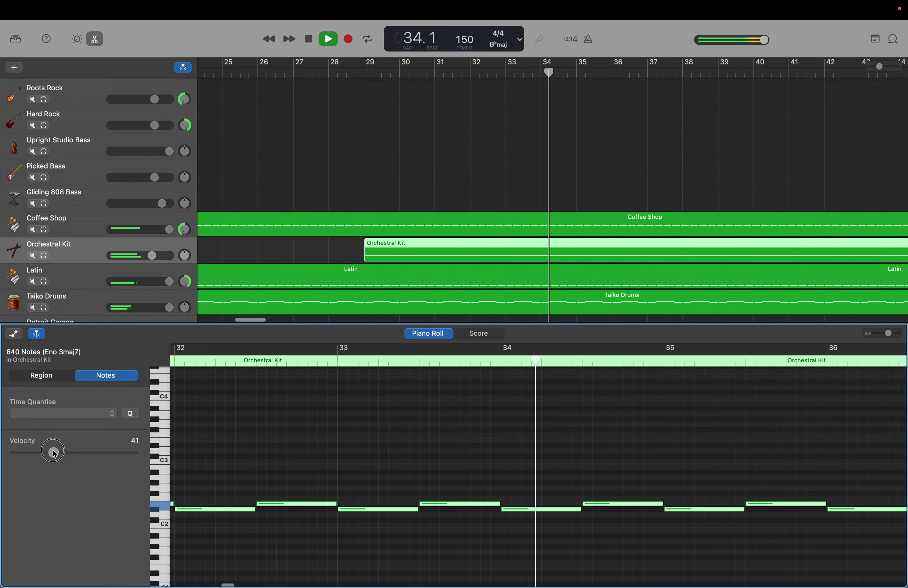
{"action": "left_click_drag", "start_coordinate": [53, 453], "coordinate": [55, 453]}
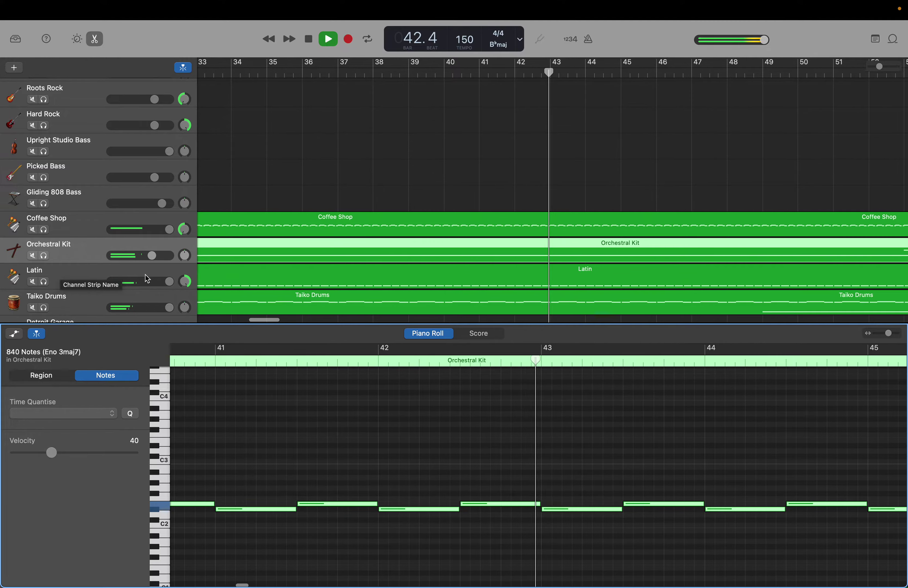
Step: Move the Cymbal Swell region so that it starts about one beat before bar 47
{"action": "scroll", "coordinate": [148, 279], "scroll_direction": "down", "scroll_amount": 5}
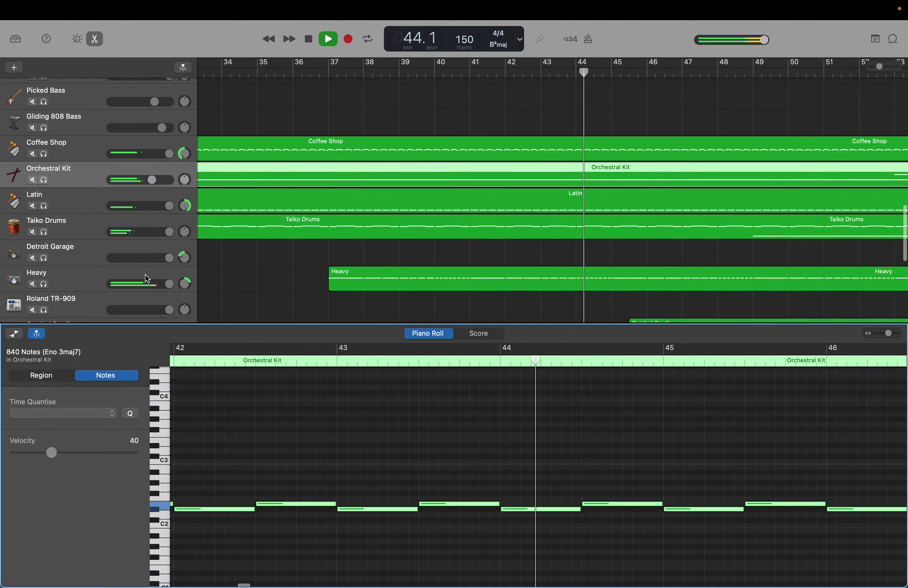
{"action": "scroll", "coordinate": [146, 274], "scroll_direction": "down", "scroll_amount": 1}
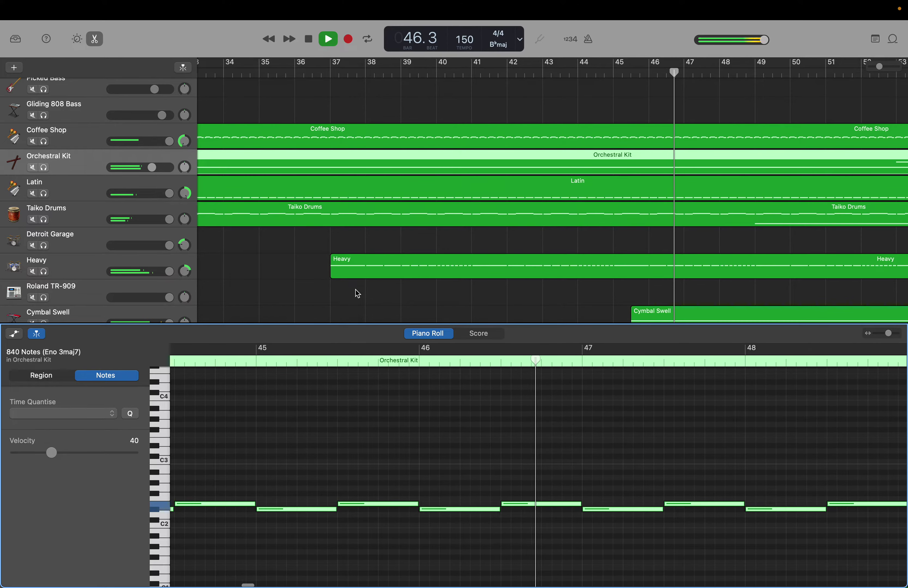
{"action": "scroll", "coordinate": [357, 293], "scroll_direction": "down", "scroll_amount": 1}
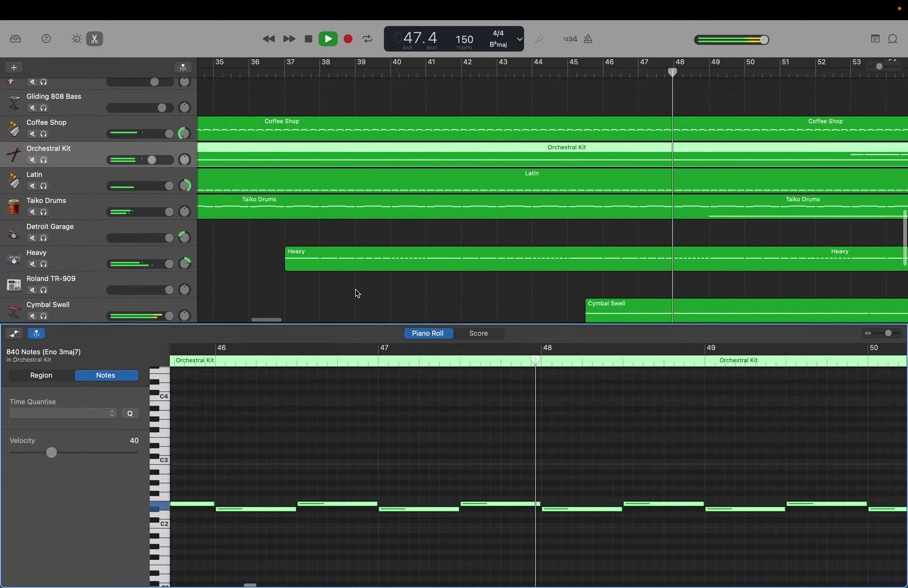
{"action": "scroll", "coordinate": [357, 293], "scroll_direction": "down", "scroll_amount": 1}
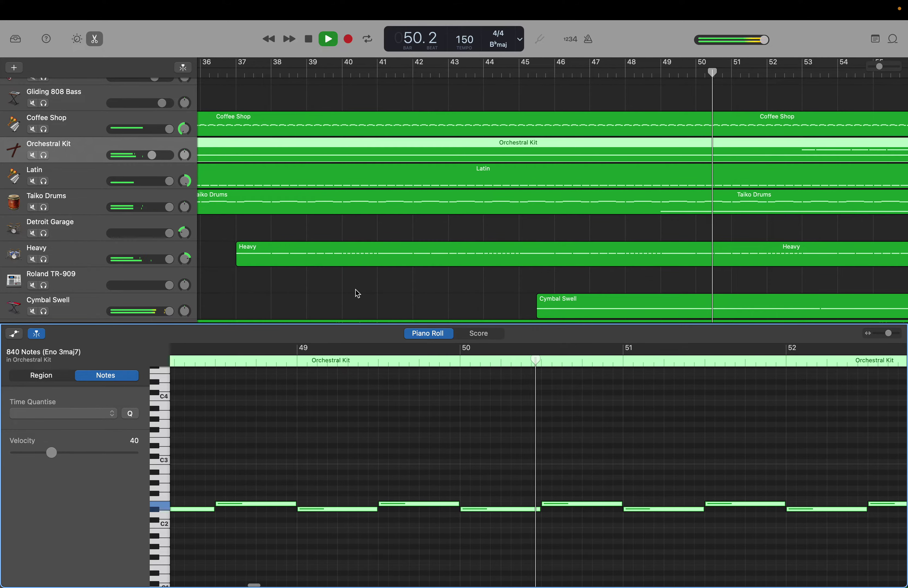
{"action": "scroll", "coordinate": [357, 293], "scroll_direction": "right", "scroll_amount": 2}
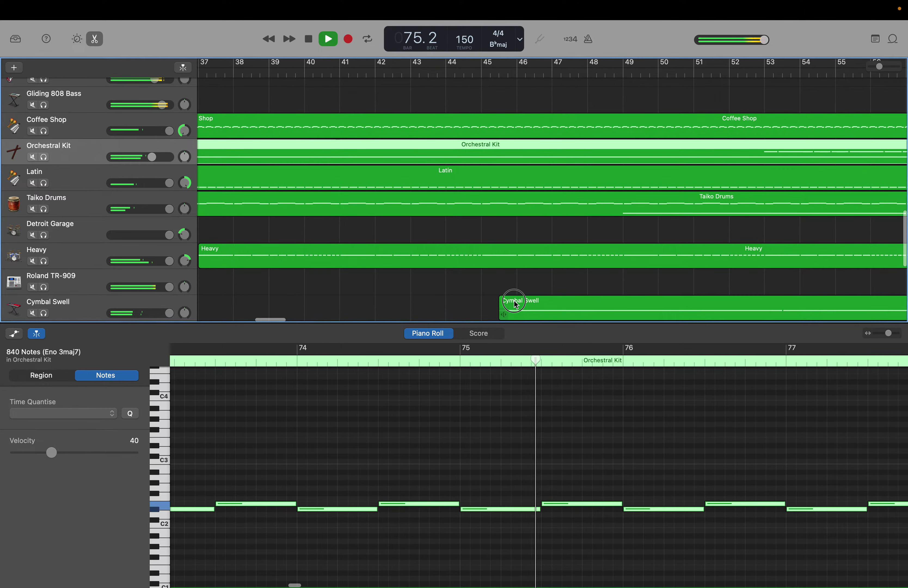
{"action": "left_click_drag", "start_coordinate": [516, 305], "coordinate": [502, 304]}
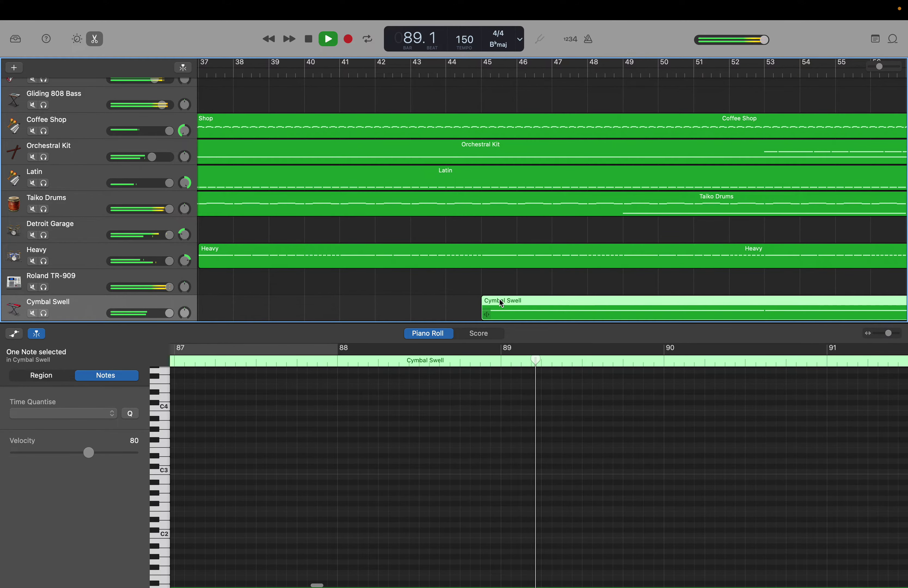
{"action": "left_click_drag", "start_coordinate": [502, 303], "coordinate": [573, 303]}
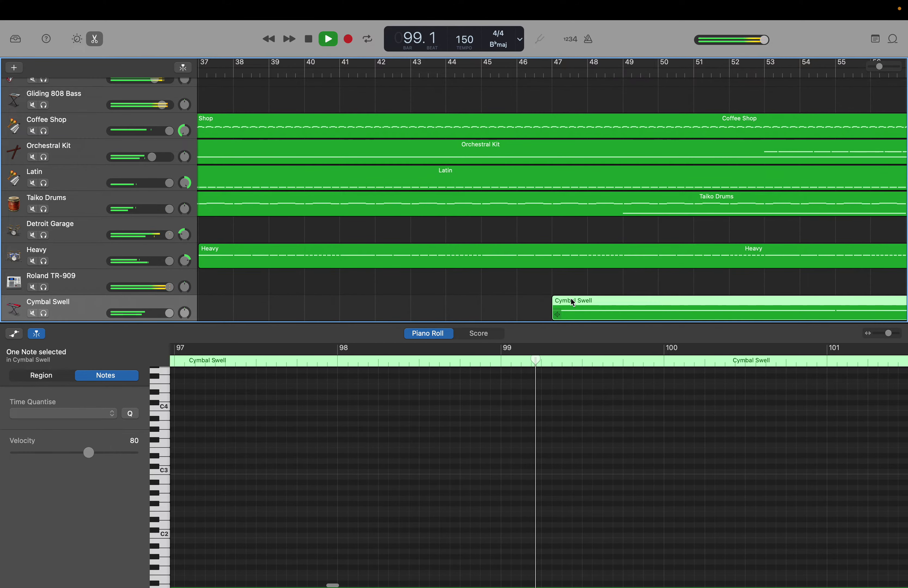
{"action": "left_click_drag", "start_coordinate": [573, 302], "coordinate": [566, 299]}
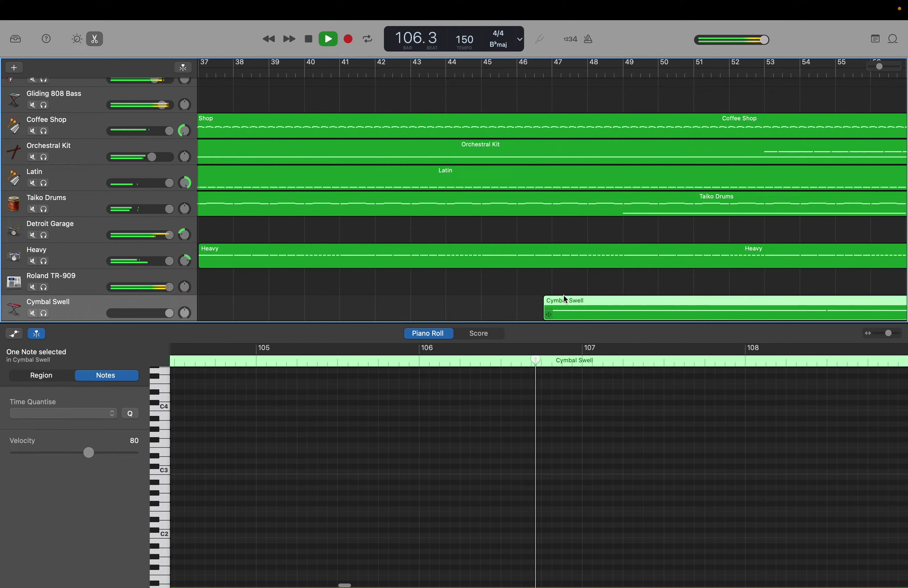
Step: Lower the Harp track's volume slightly during playback
{"action": "scroll", "coordinate": [564, 295], "scroll_direction": "up", "scroll_amount": 10}
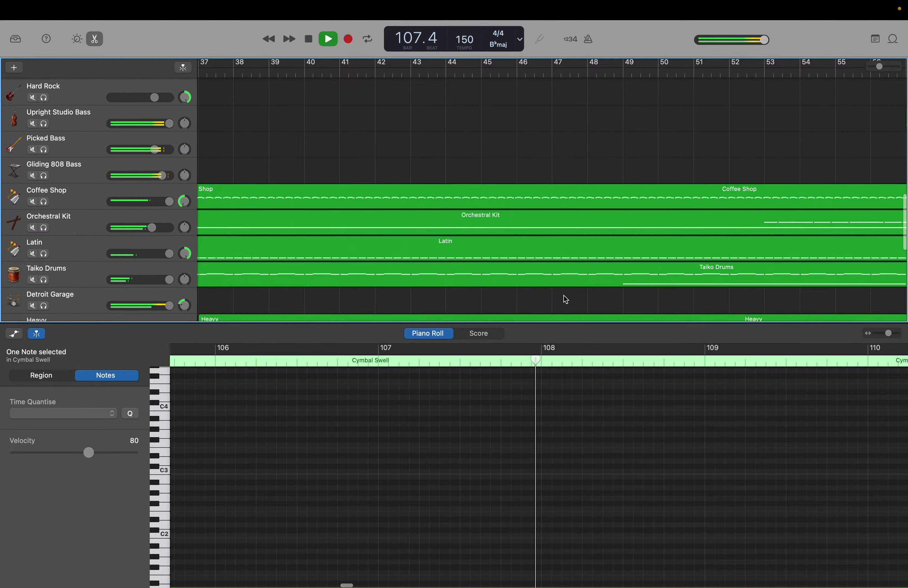
{"action": "scroll", "coordinate": [564, 295], "scroll_direction": "up", "scroll_amount": 8}
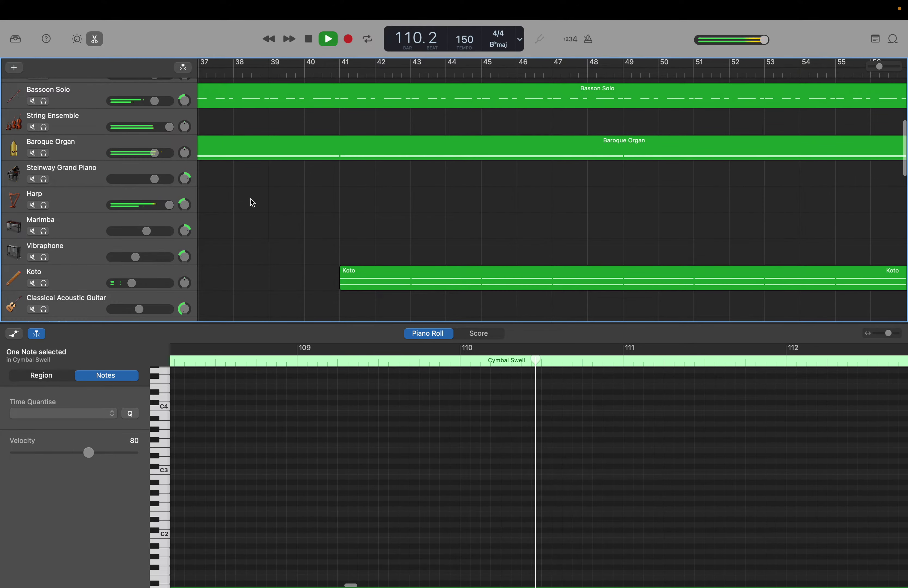
{"action": "left_click", "coordinate": [169, 205]}
{"action": "left_click_drag", "start_coordinate": [167, 205], "coordinate": [156, 207]}
{"action": "left_click", "coordinate": [161, 205]}
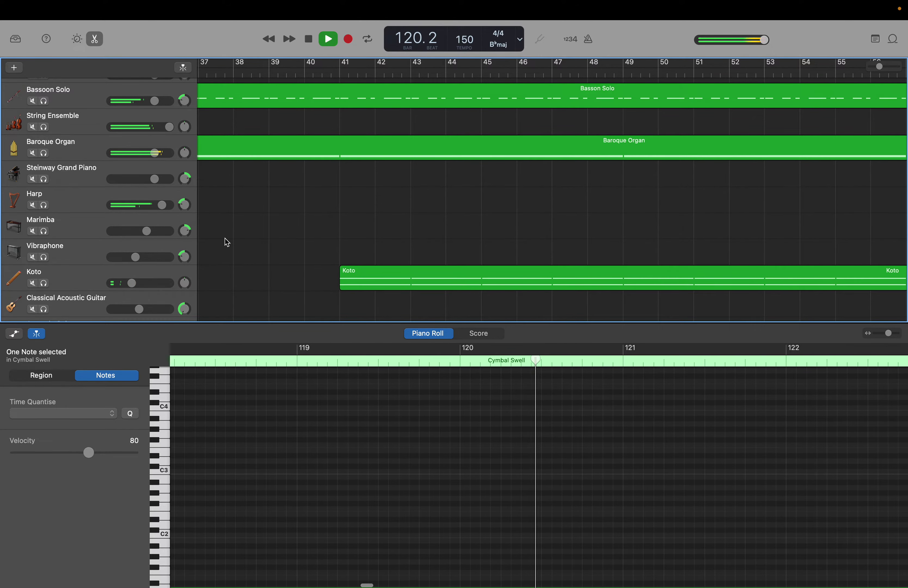
Step: Check the levels of the tracks between Bassoon Solo and Cymbal Swell while the song plays
{"action": "scroll", "coordinate": [227, 242], "scroll_direction": "down", "scroll_amount": 10}
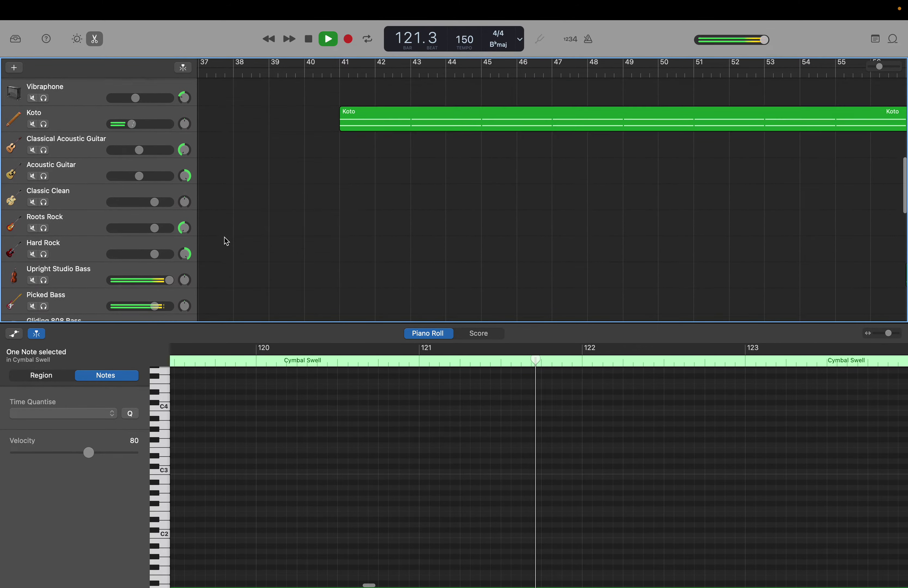
{"action": "scroll", "coordinate": [227, 241], "scroll_direction": "down", "scroll_amount": 5}
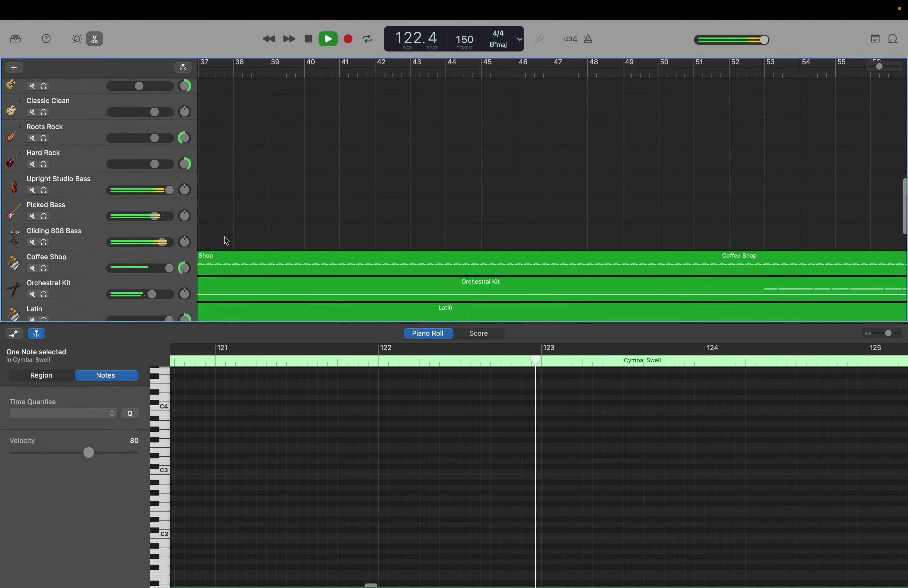
{"action": "scroll", "coordinate": [226, 240], "scroll_direction": "down", "scroll_amount": 4}
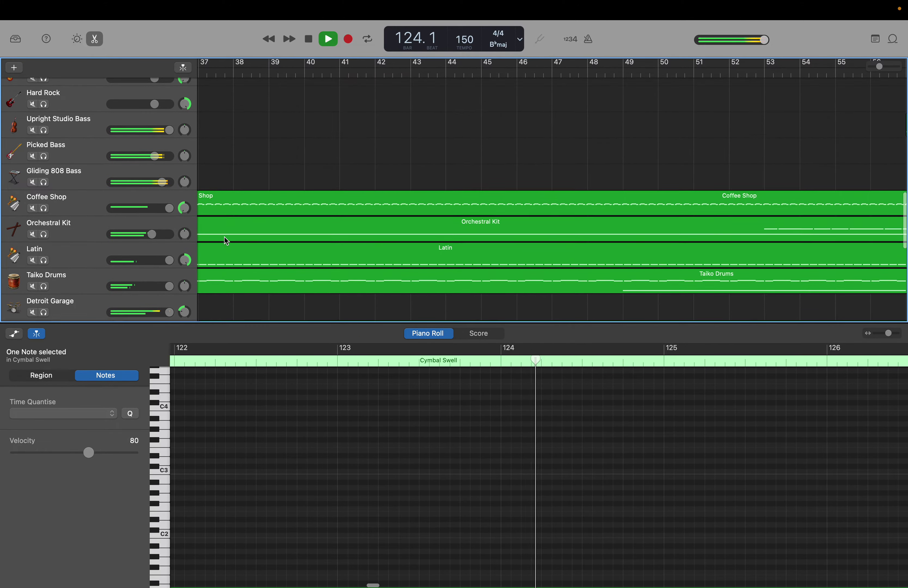
{"action": "scroll", "coordinate": [226, 241], "scroll_direction": "down", "scroll_amount": 1}
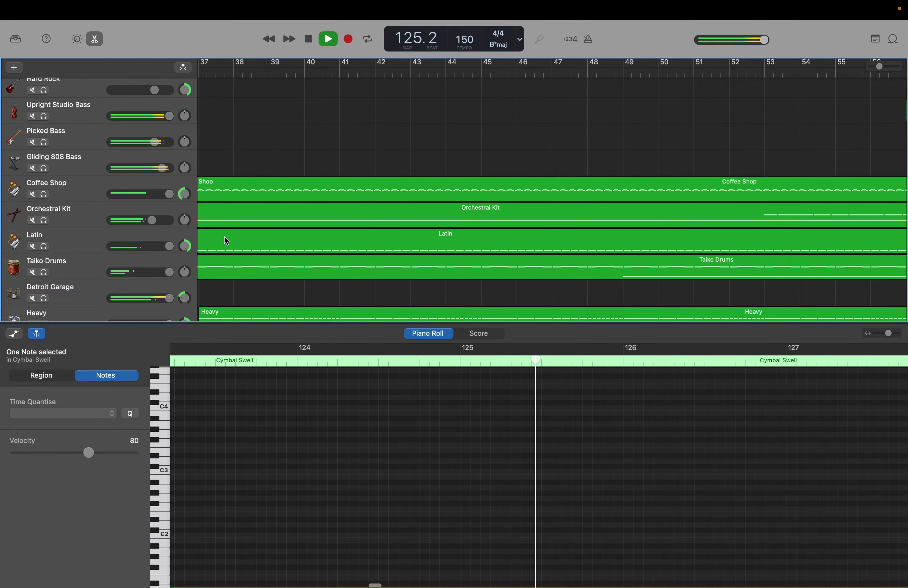
{"action": "scroll", "coordinate": [225, 237], "scroll_direction": "down", "scroll_amount": 3}
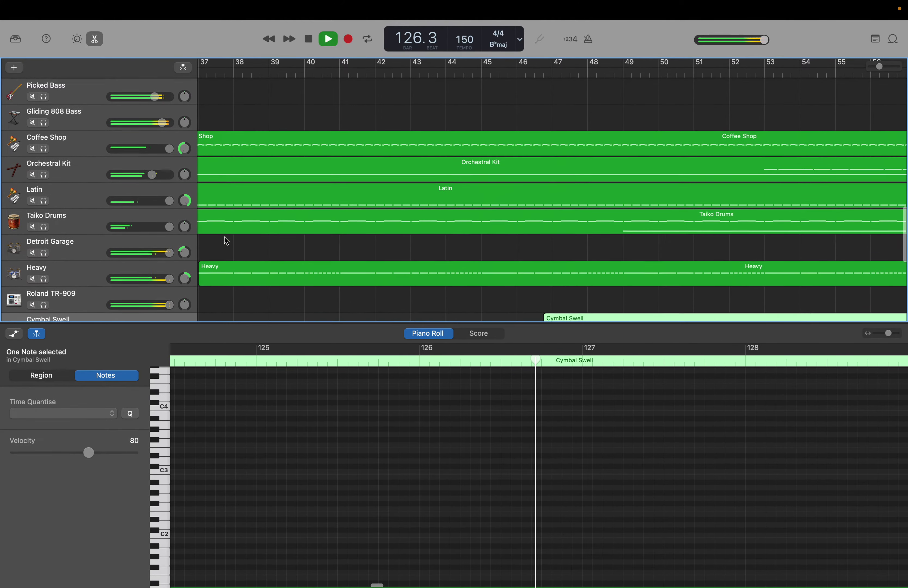
{"action": "scroll", "coordinate": [226, 241], "scroll_direction": "down", "scroll_amount": 3}
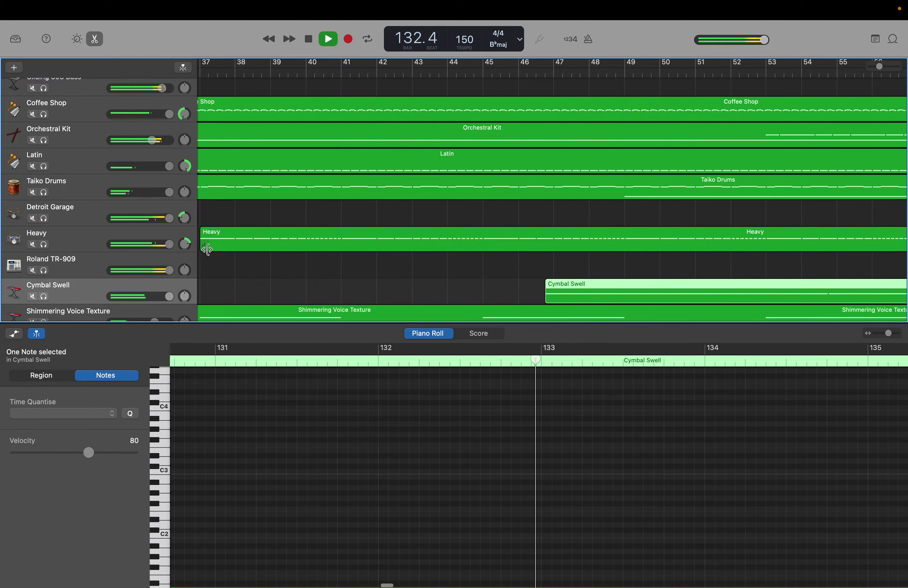
{"action": "scroll", "coordinate": [208, 249], "scroll_direction": "up", "scroll_amount": 3}
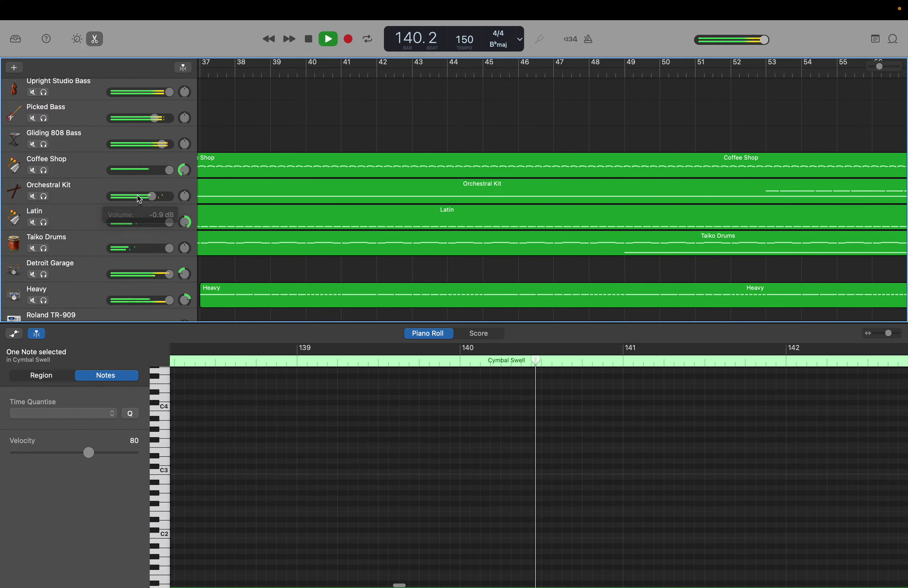
Step: Inspect the Orchestral Kit region's note pitches and velocities, including the C#2 notes and the long note below C1
{"action": "right_click", "coordinate": [216, 198]}
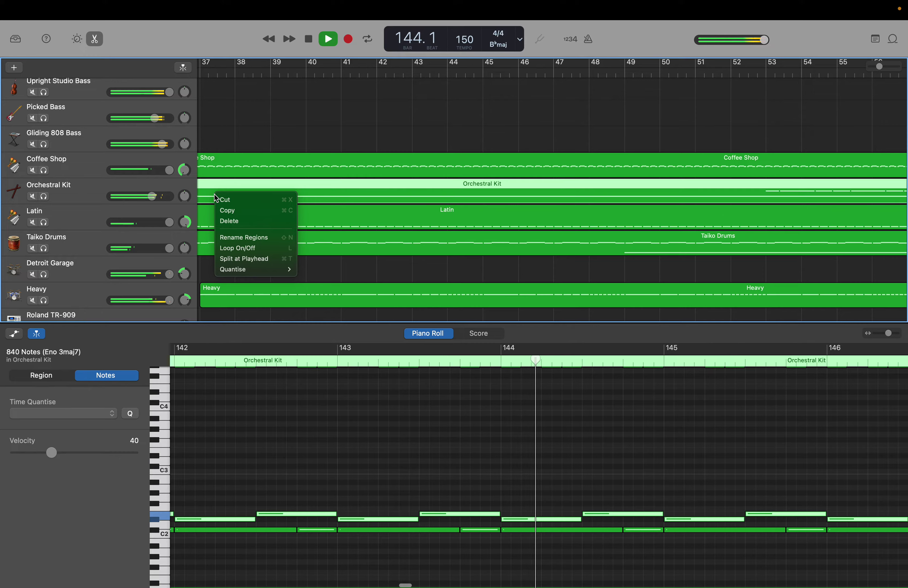
{"action": "left_click", "coordinate": [216, 187]}
{"action": "left_click", "coordinate": [217, 187]}
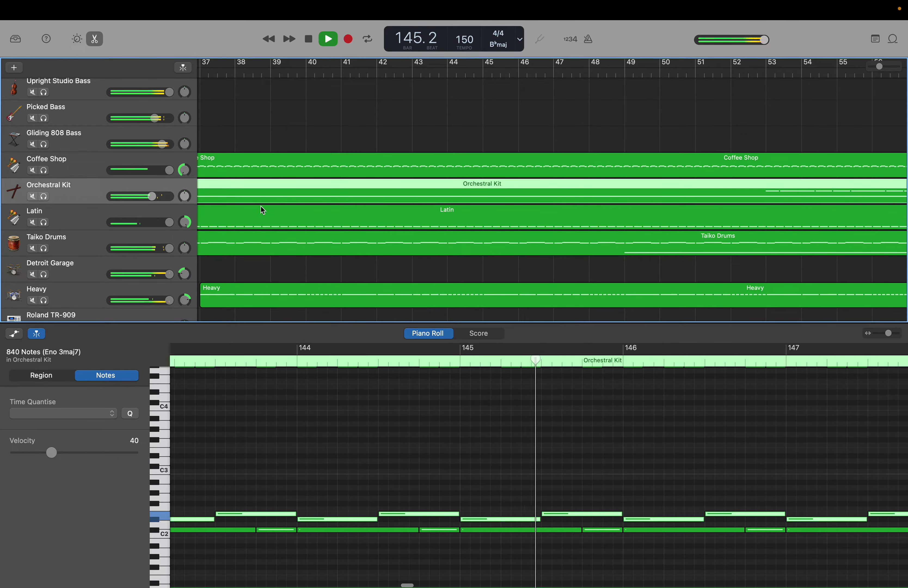
{"action": "scroll", "coordinate": [378, 466], "scroll_direction": "down", "scroll_amount": 3}
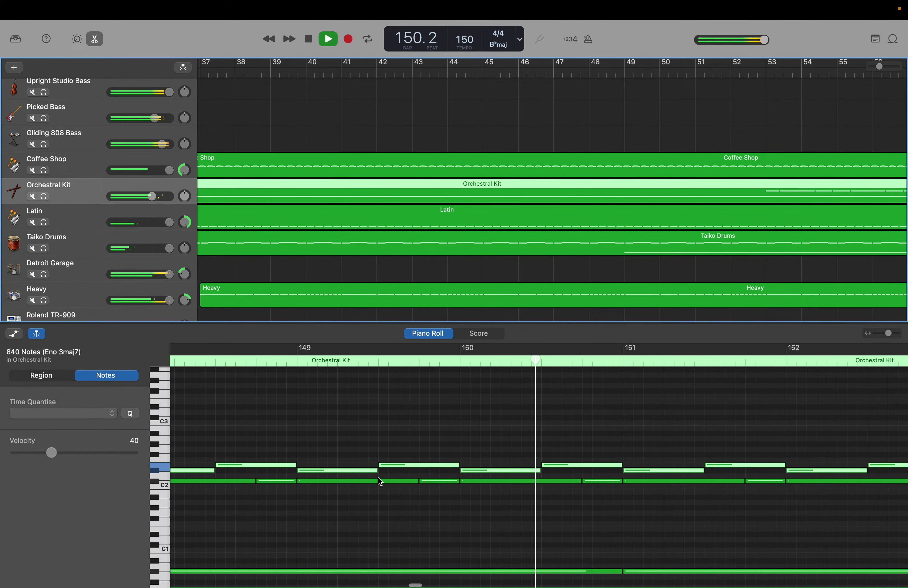
{"action": "mouse_move", "coordinate": [377, 480]}
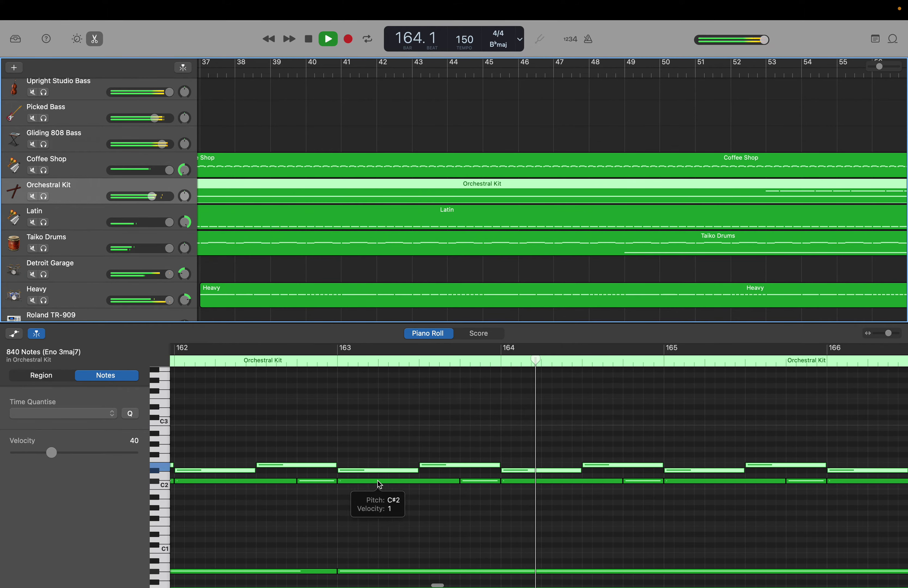
{"action": "mouse_move", "coordinate": [382, 585]}
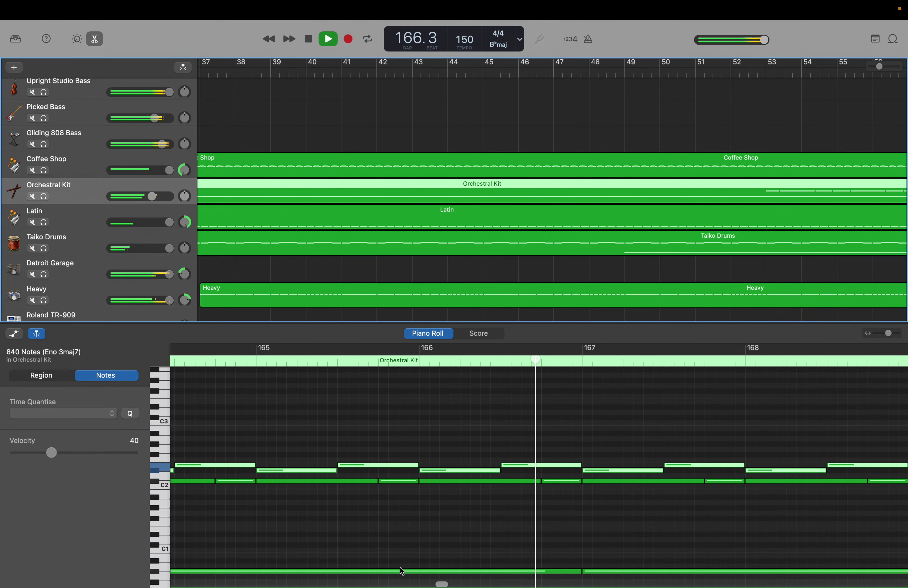
{"action": "left_click", "coordinate": [402, 568]}
{"action": "left_click", "coordinate": [402, 572]}
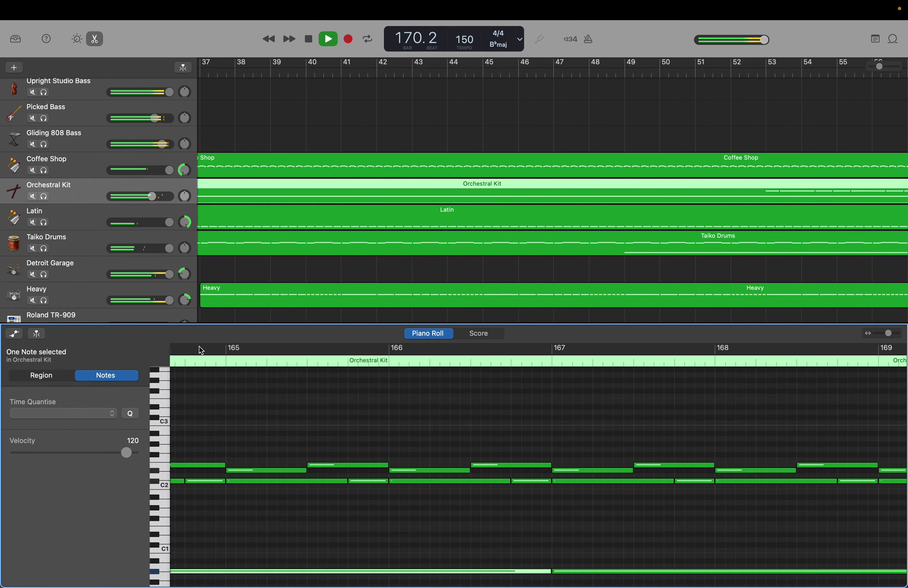
Step: Check the track levels from Orchestral Kit back up to Trumpets during playback
{"action": "scroll", "coordinate": [194, 303], "scroll_direction": "down", "scroll_amount": 1}
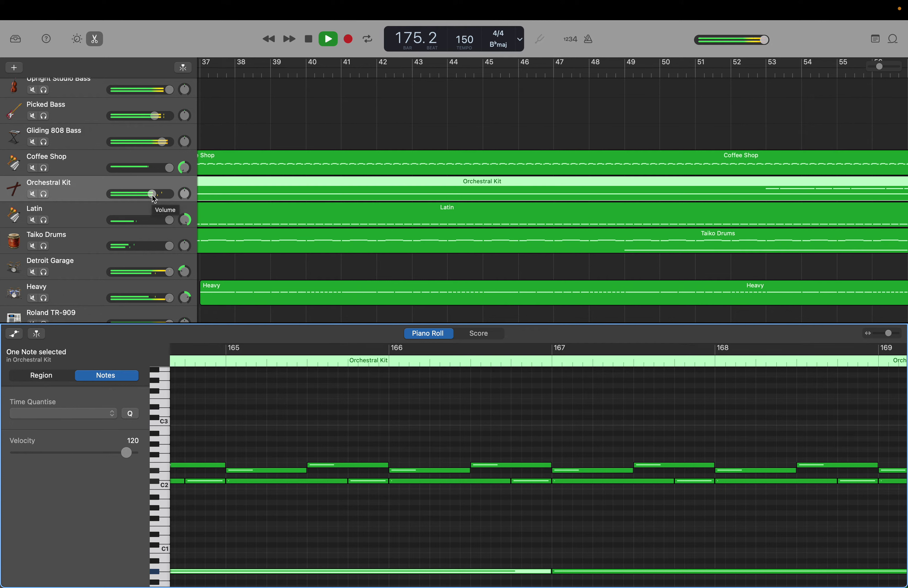
{"action": "scroll", "coordinate": [154, 199], "scroll_direction": "up", "scroll_amount": 5}
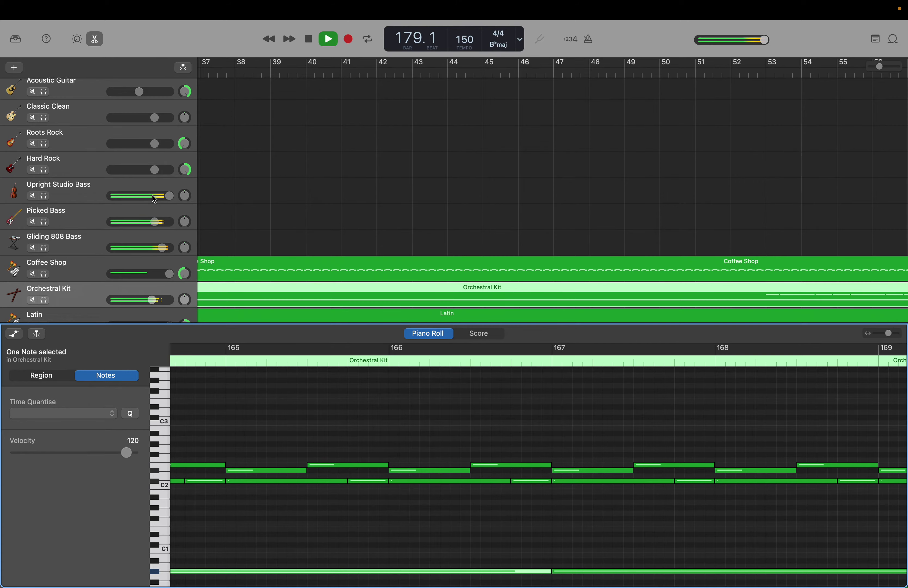
{"action": "scroll", "coordinate": [154, 199], "scroll_direction": "up", "scroll_amount": 1}
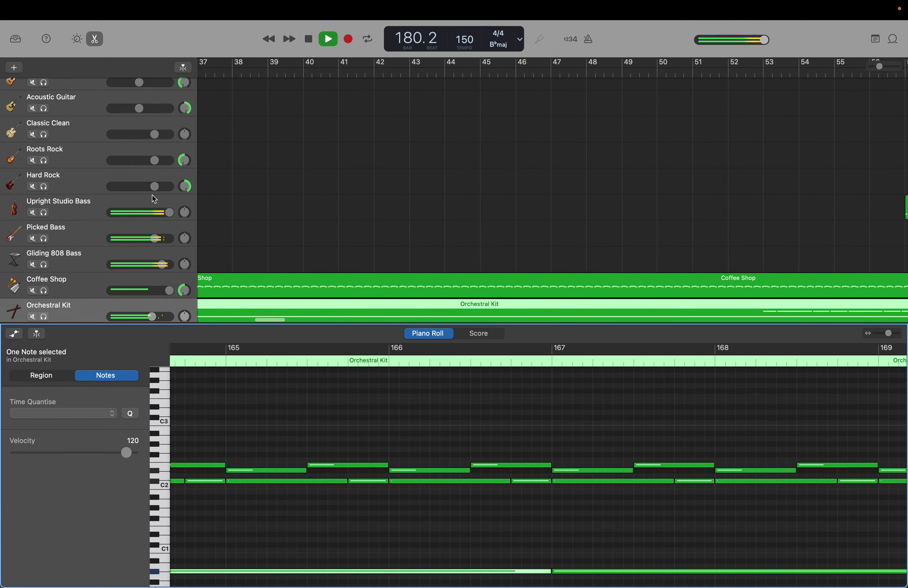
{"action": "scroll", "coordinate": [154, 199], "scroll_direction": "up", "scroll_amount": 5}
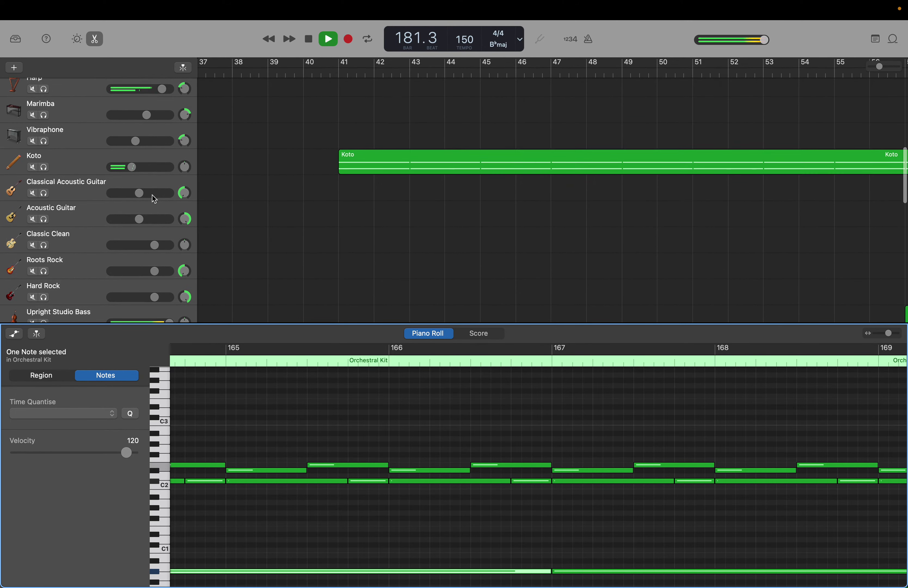
{"action": "scroll", "coordinate": [153, 197], "scroll_direction": "up", "scroll_amount": 1}
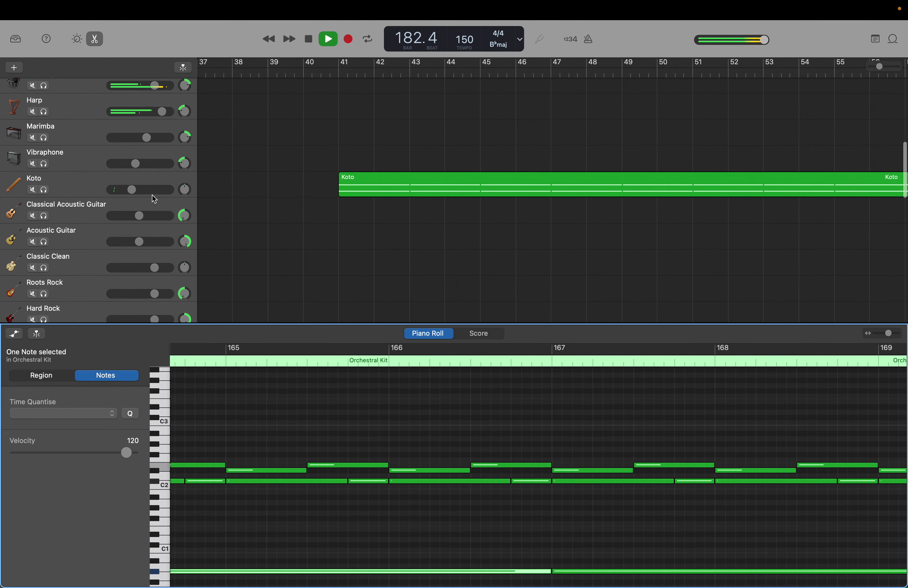
{"action": "scroll", "coordinate": [154, 199], "scroll_direction": "up", "scroll_amount": 3}
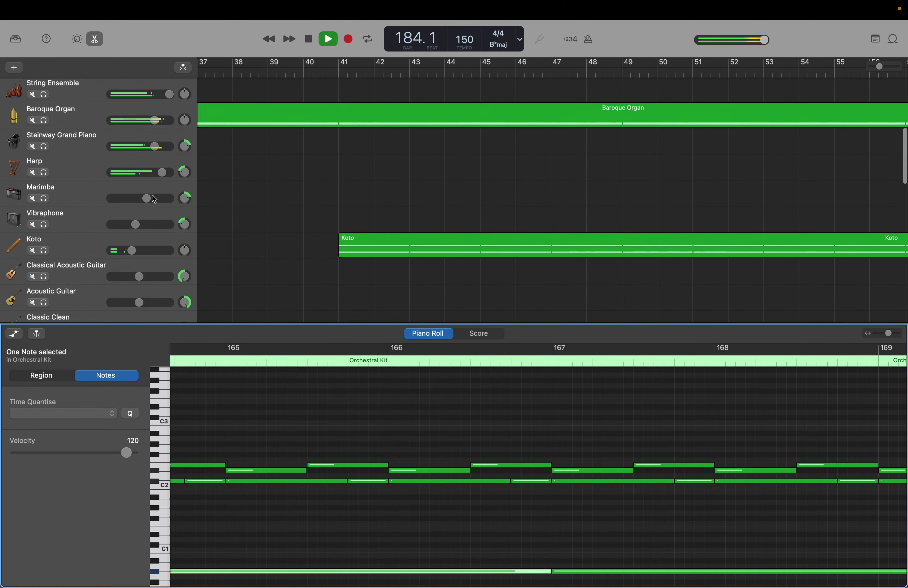
{"action": "scroll", "coordinate": [154, 199], "scroll_direction": "up", "scroll_amount": 4}
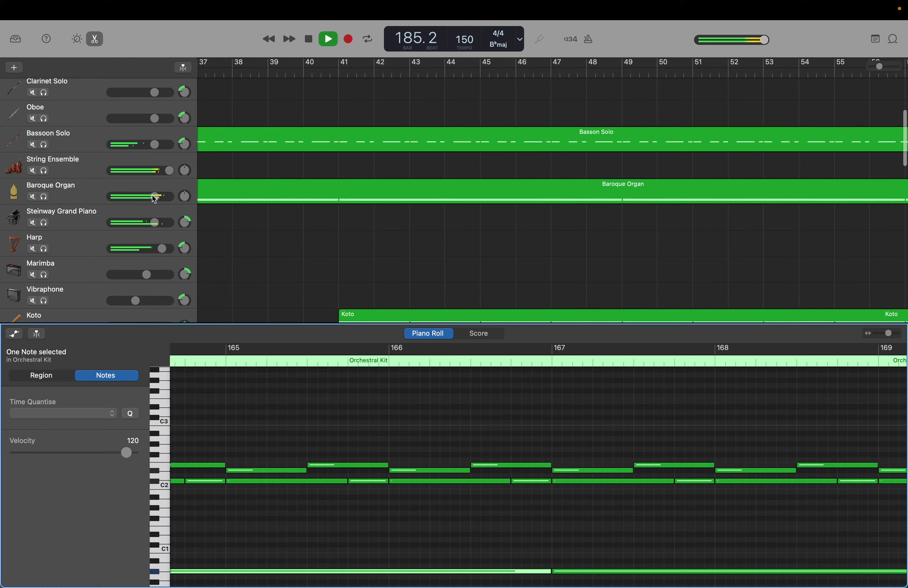
{"action": "scroll", "coordinate": [155, 199], "scroll_direction": "up", "scroll_amount": 3}
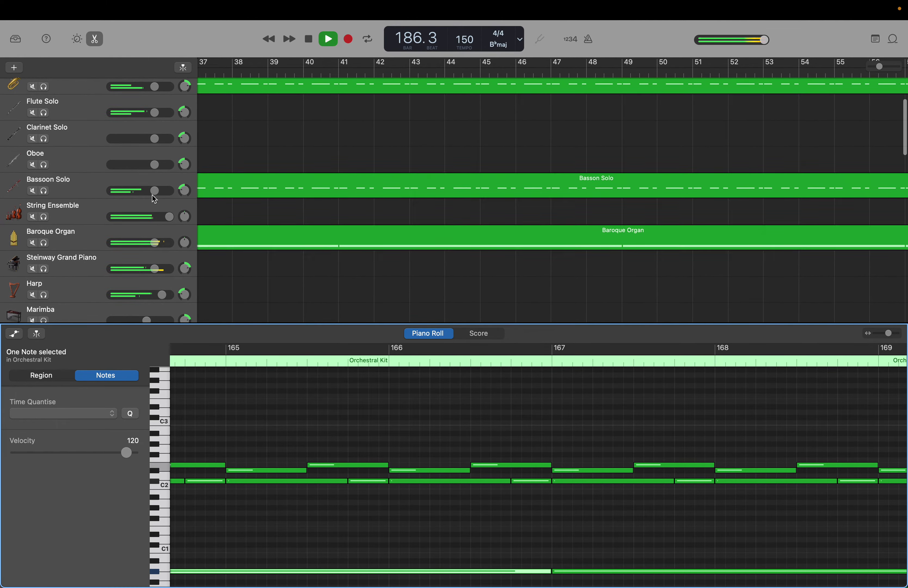
{"action": "scroll", "coordinate": [154, 199], "scroll_direction": "up", "scroll_amount": 5}
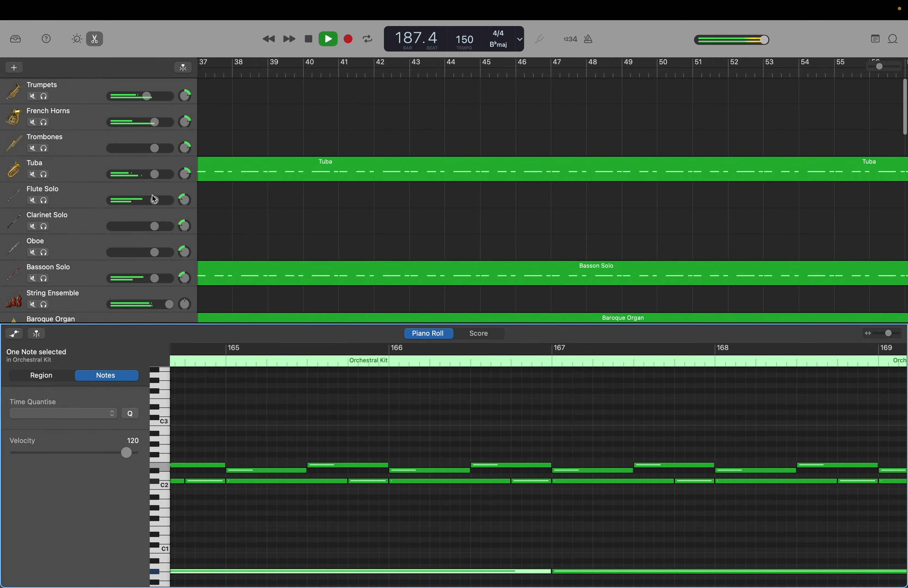
{"action": "scroll", "coordinate": [154, 199], "scroll_direction": "right", "scroll_amount": 1}
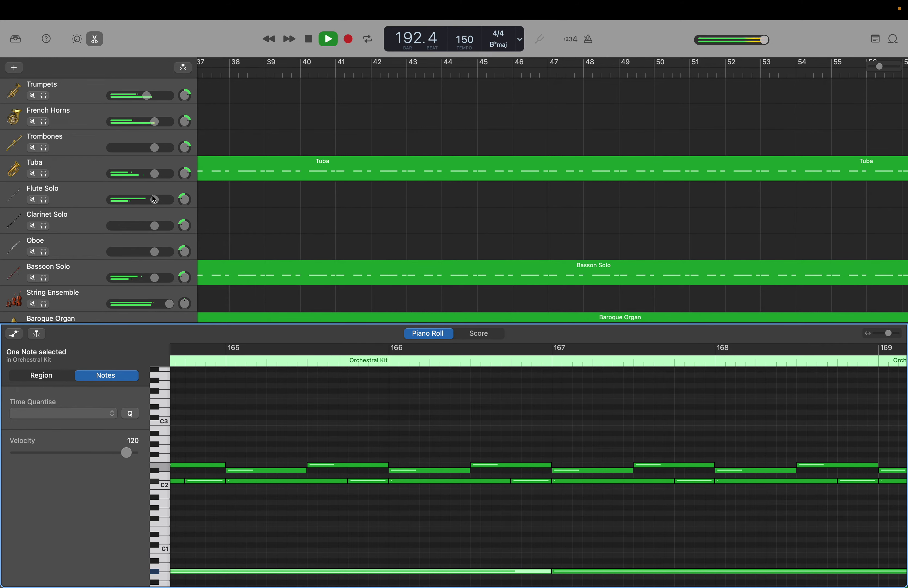
Step: Pause and resume playback at bar 193, and move the Cymbal Swell region about one beat earlier, to start about two beats before bar 47
{"action": "key", "text": "space"}
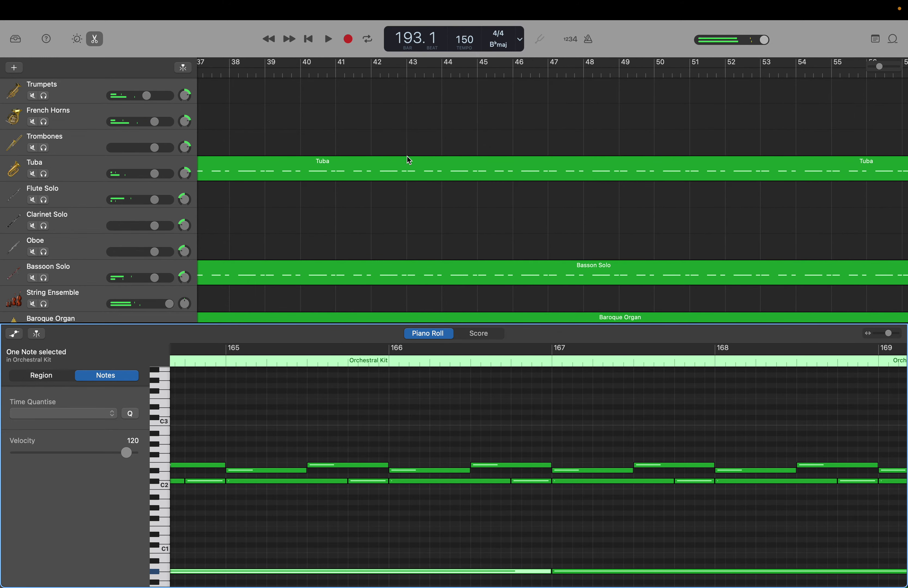
{"action": "scroll", "coordinate": [373, 213], "scroll_direction": "down", "scroll_amount": 5}
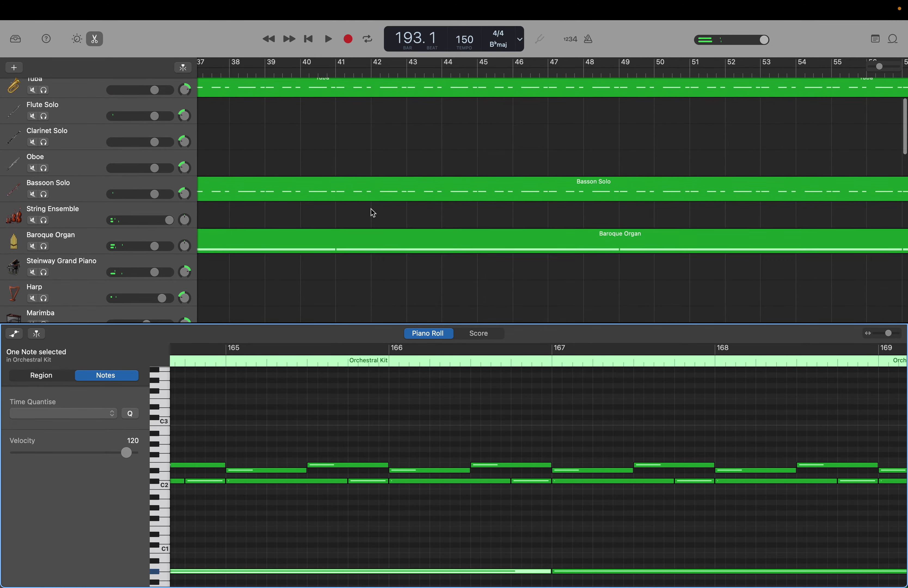
{"action": "scroll", "coordinate": [374, 213], "scroll_direction": "down", "scroll_amount": 7}
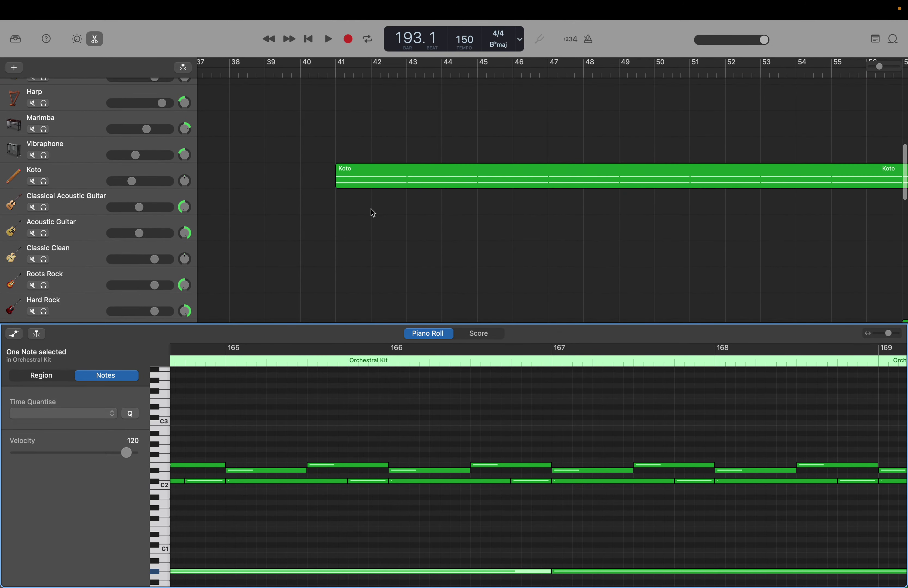
{"action": "scroll", "coordinate": [373, 213], "scroll_direction": "down", "scroll_amount": 5}
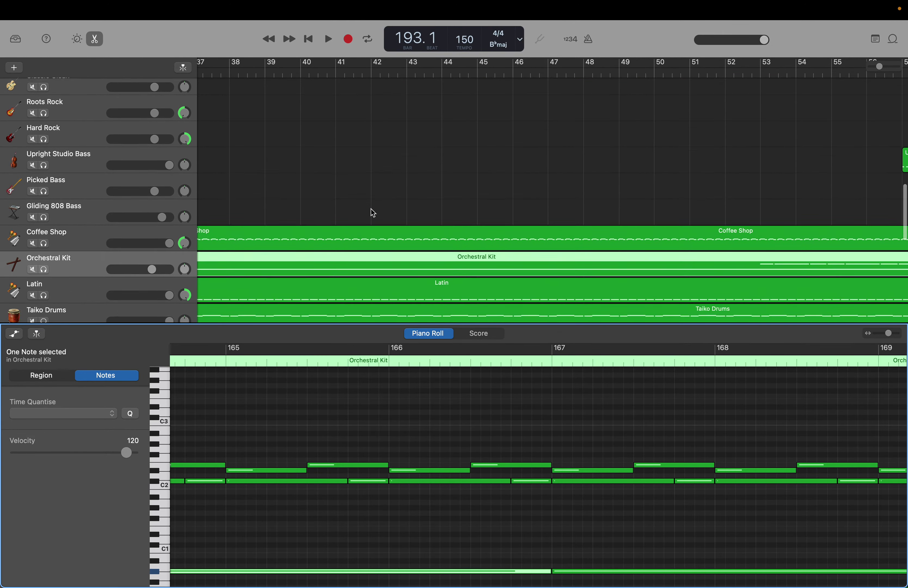
{"action": "key", "text": "space"}
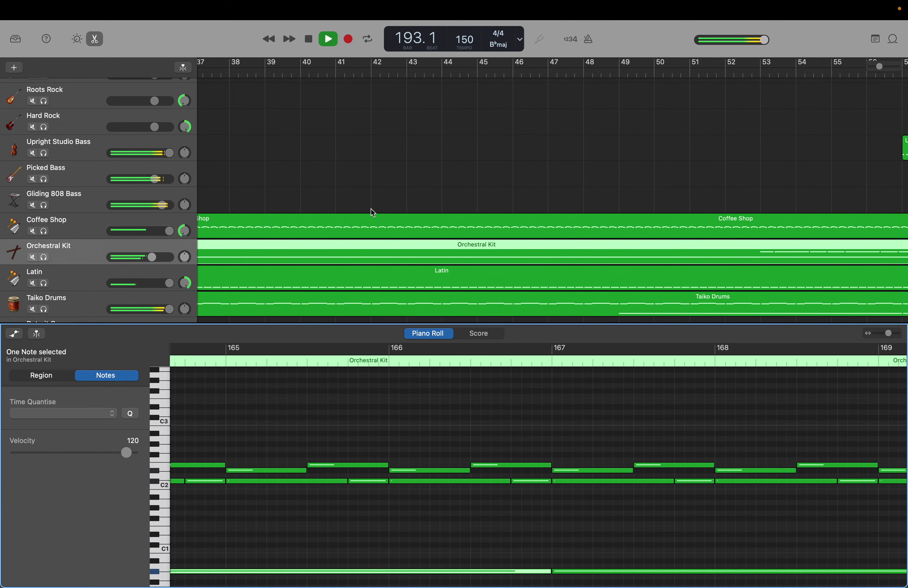
{"action": "scroll", "coordinate": [371, 215], "scroll_direction": "down", "scroll_amount": 7}
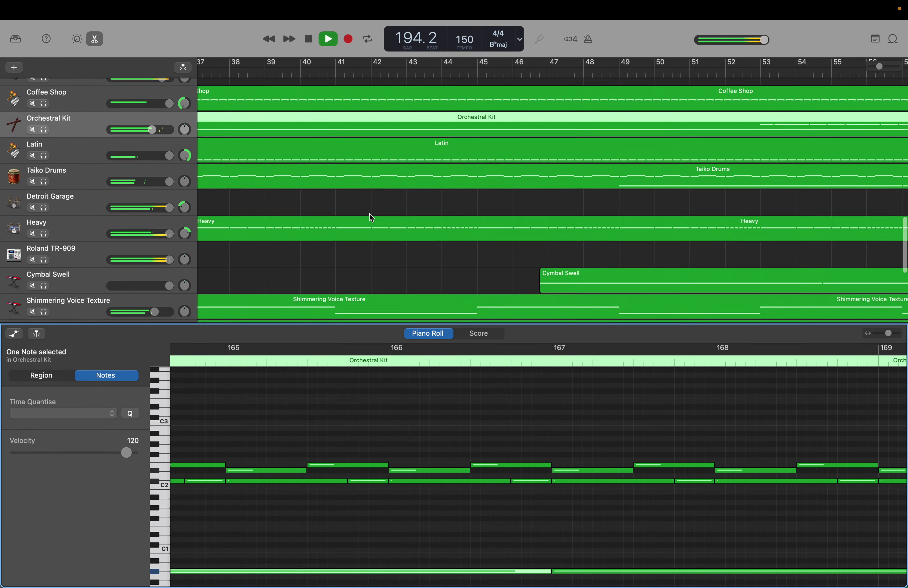
{"action": "scroll", "coordinate": [371, 215], "scroll_direction": "down", "scroll_amount": 2}
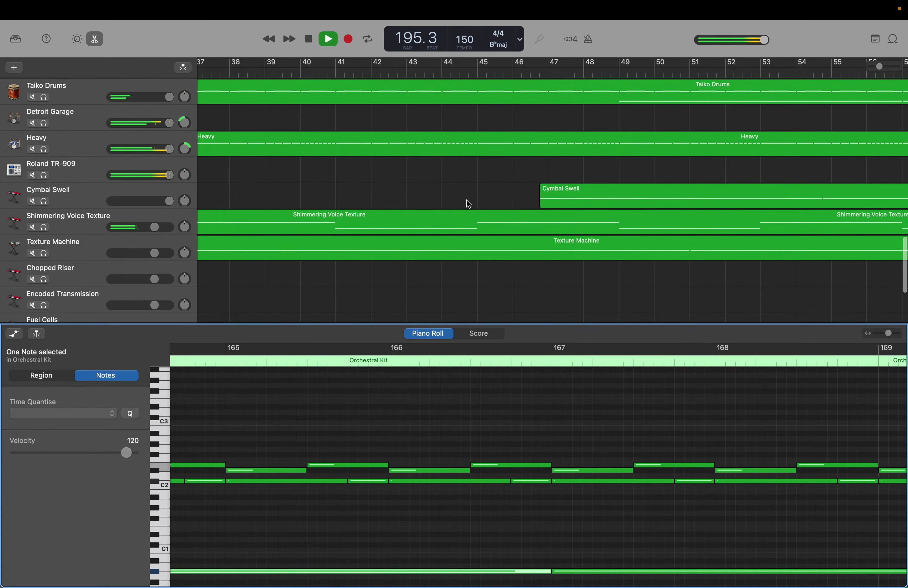
{"action": "left_click", "coordinate": [556, 193]}
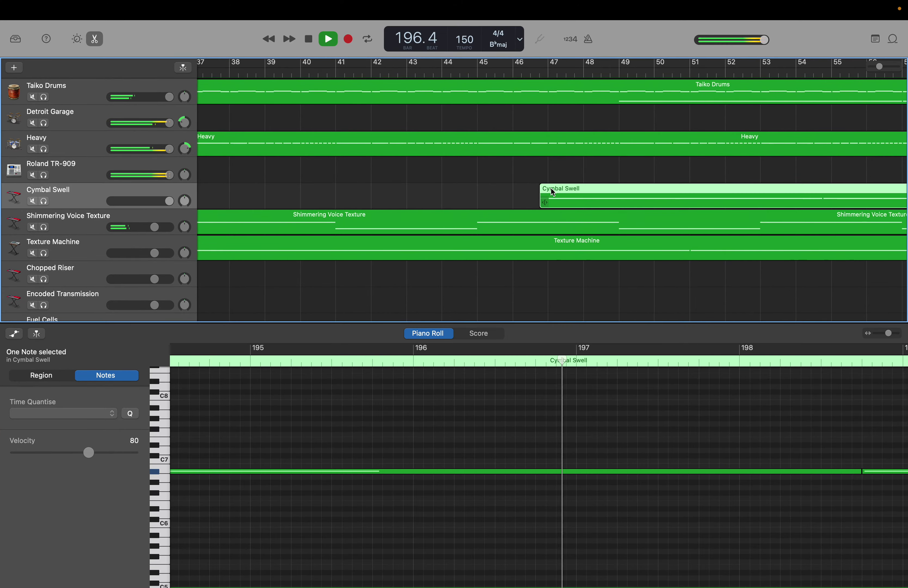
{"action": "left_click_drag", "start_coordinate": [556, 193], "coordinate": [547, 193]}
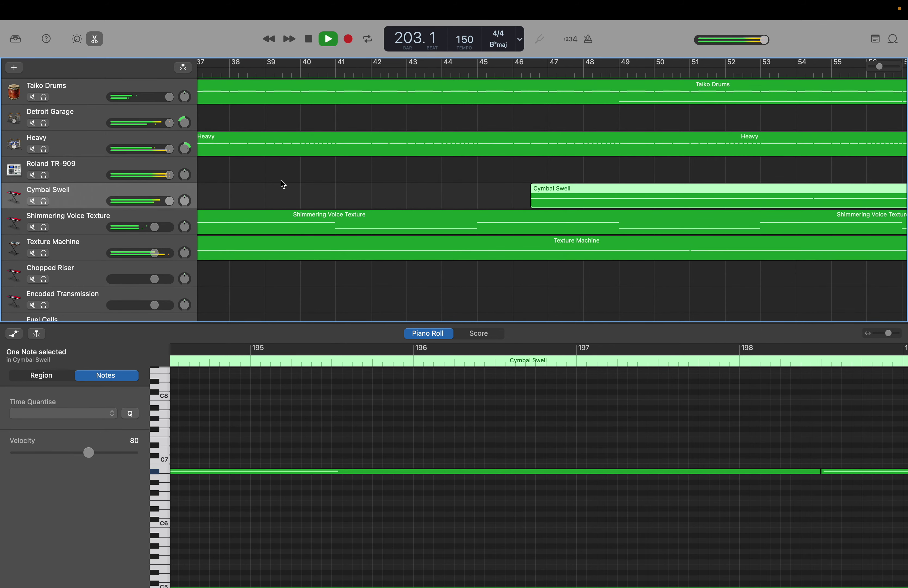
Step: Audition the Cymbal Swell track in solo, unsolo it, and follow the arrangement around bar 218
{"action": "left_click", "coordinate": [45, 202]}
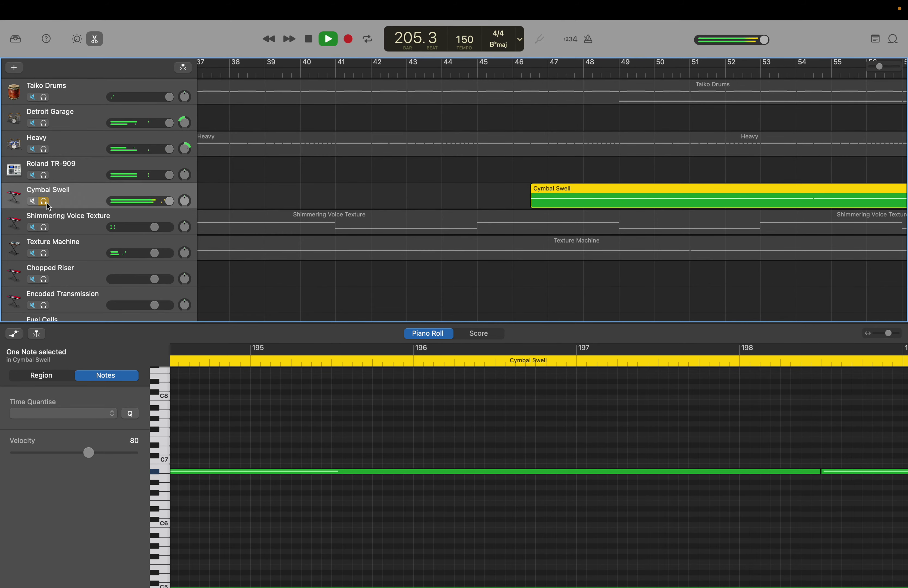
{"action": "left_click", "coordinate": [45, 201]}
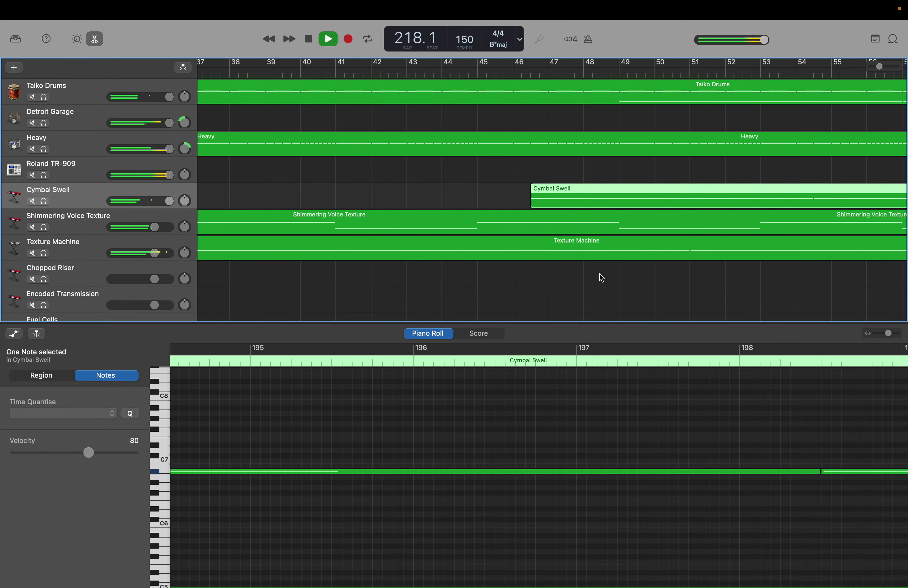
{"action": "scroll", "coordinate": [602, 278], "scroll_direction": "right", "scroll_amount": 20}
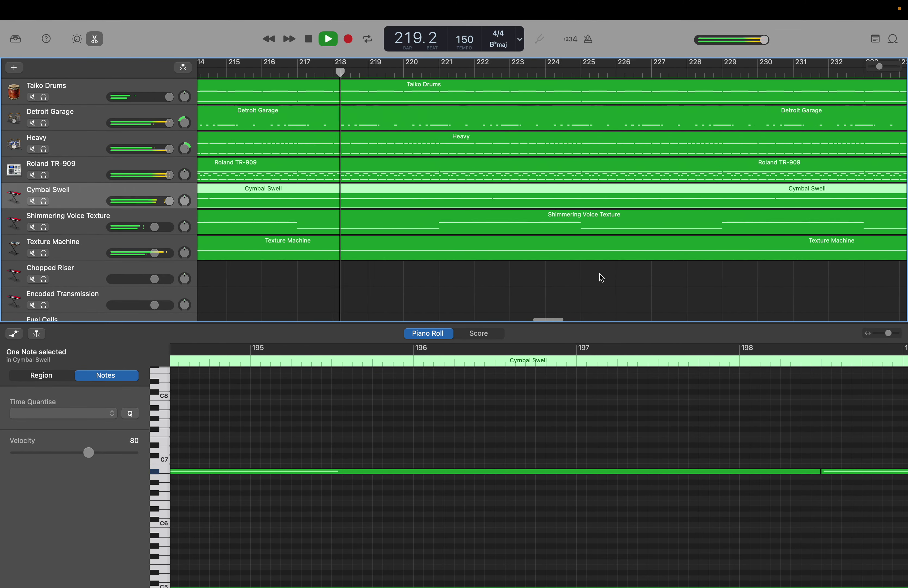
Step: Shorten the end of the Cymbal Swell region and its last note by one bar, so both end at bar 451
{"action": "scroll", "coordinate": [602, 278], "scroll_direction": "right", "scroll_amount": 20}
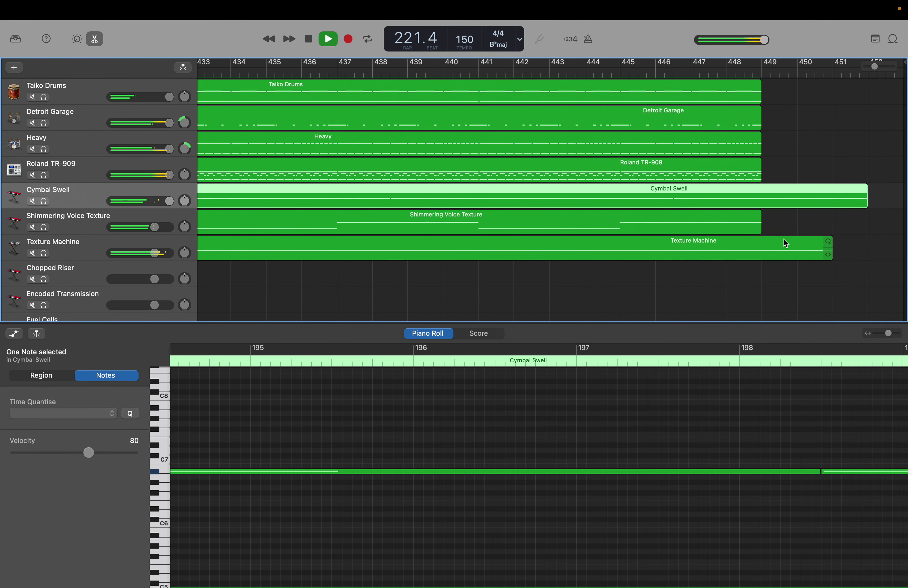
{"action": "mouse_move", "coordinate": [858, 205]}
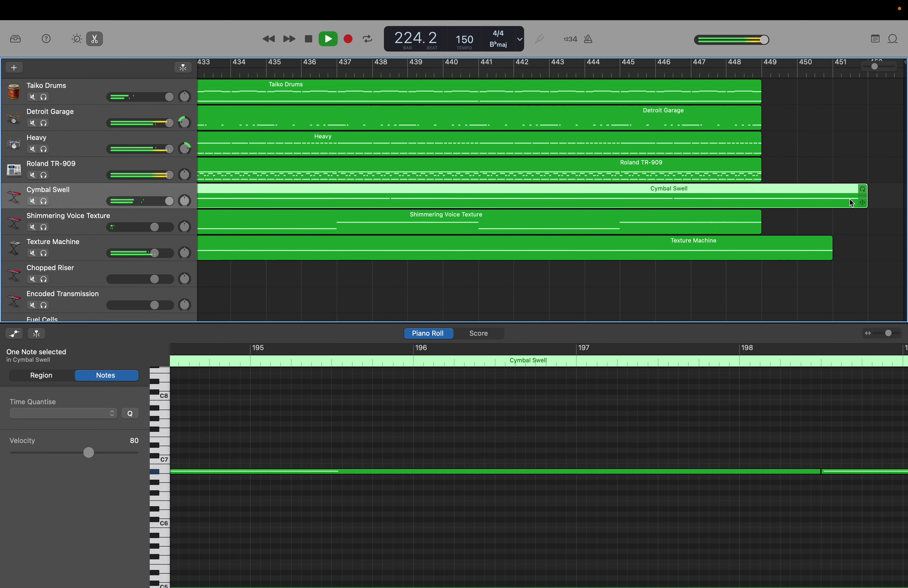
{"action": "scroll", "coordinate": [813, 409], "scroll_direction": "right", "scroll_amount": 10}
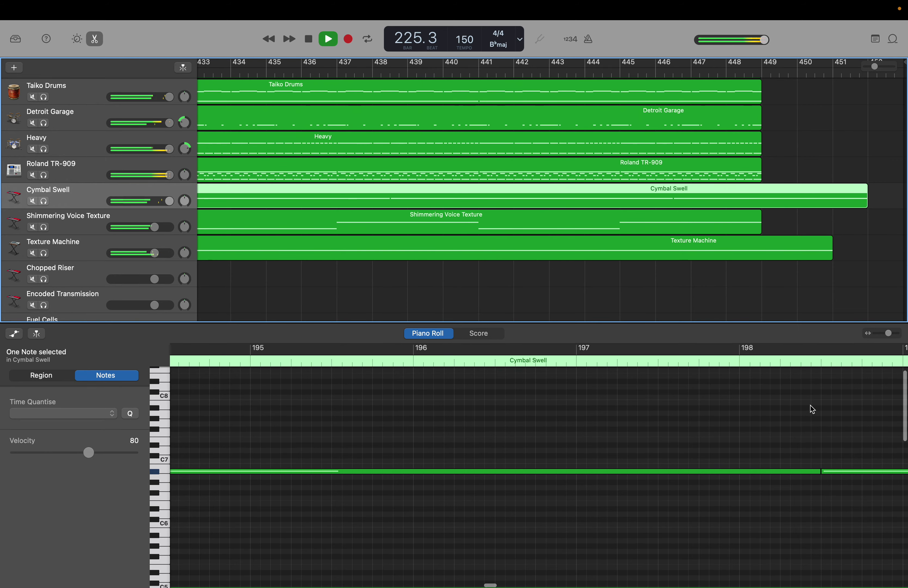
{"action": "scroll", "coordinate": [813, 410], "scroll_direction": "right", "scroll_amount": 20}
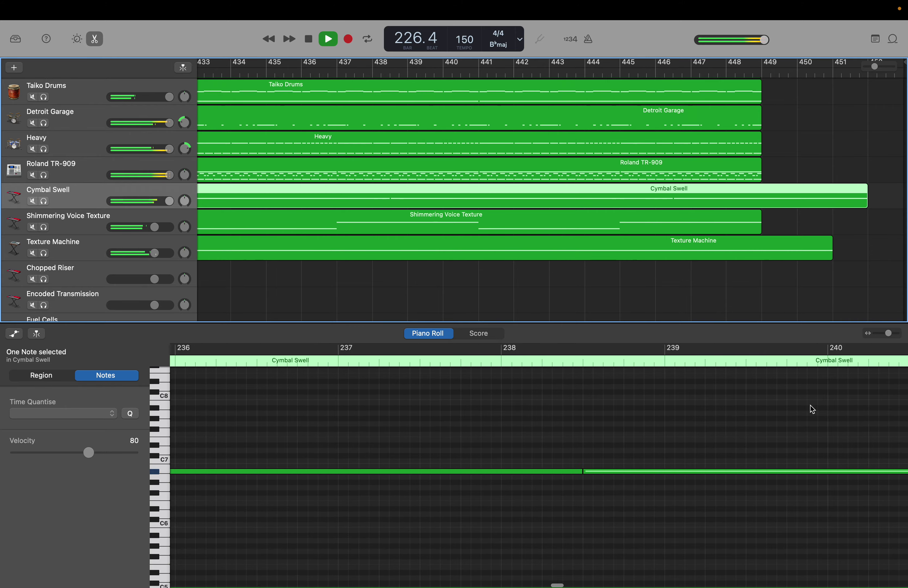
{"action": "scroll", "coordinate": [810, 409], "scroll_direction": "right", "scroll_amount": 20}
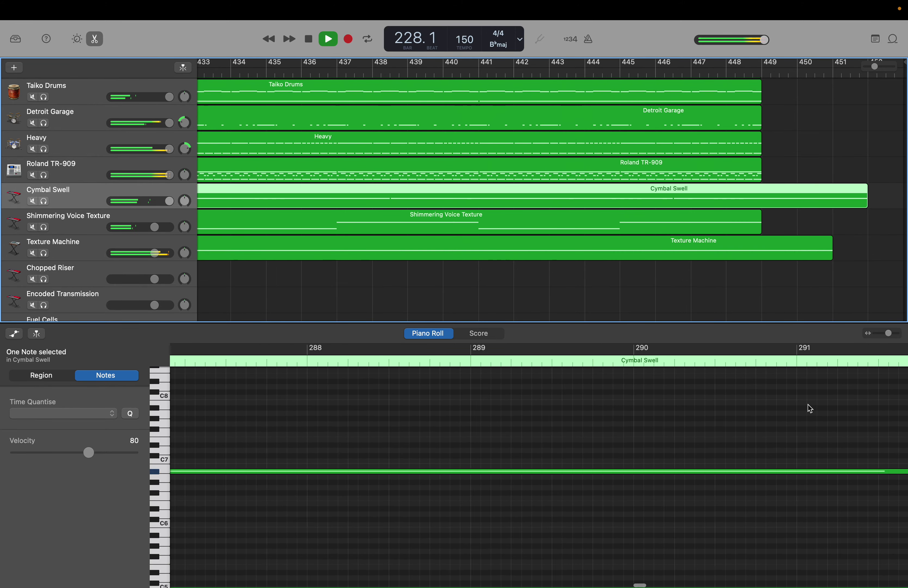
{"action": "scroll", "coordinate": [810, 408], "scroll_direction": "right", "scroll_amount": 20}
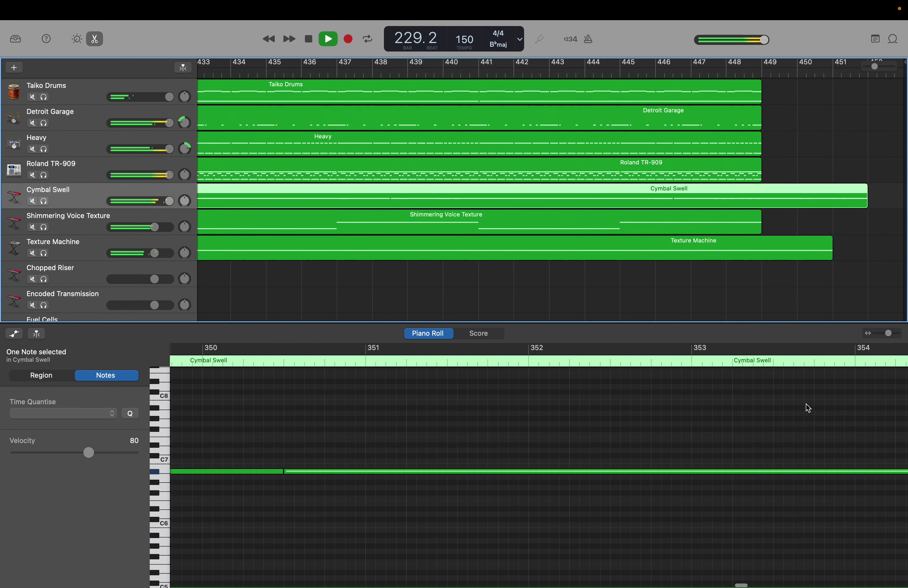
{"action": "scroll", "coordinate": [806, 404], "scroll_direction": "right", "scroll_amount": 20}
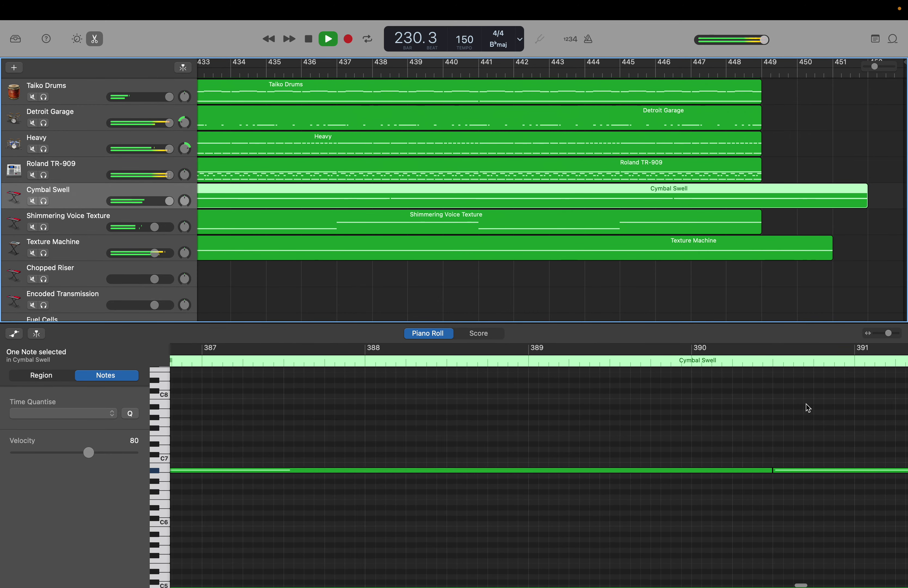
{"action": "scroll", "coordinate": [806, 404], "scroll_direction": "right", "scroll_amount": 20}
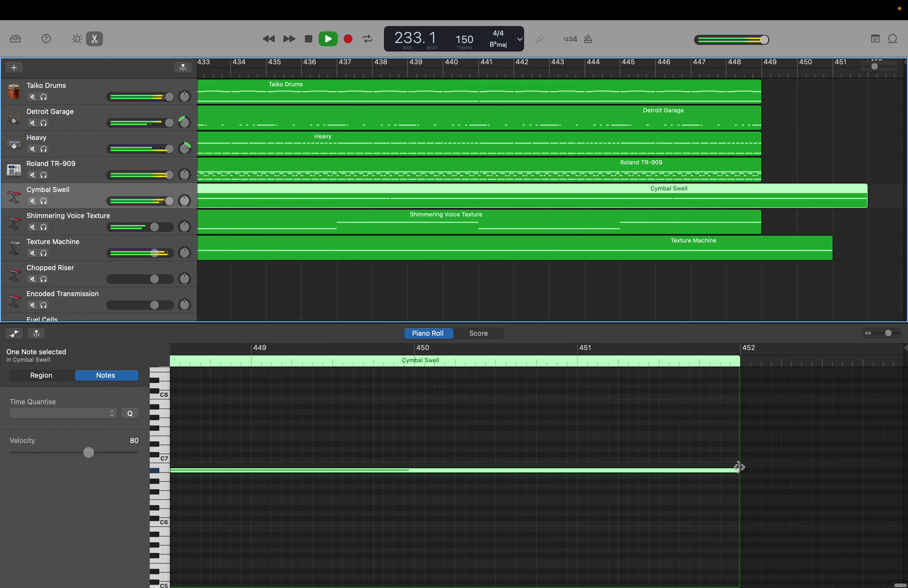
{"action": "left_click_drag", "start_coordinate": [741, 460], "coordinate": [581, 462]}
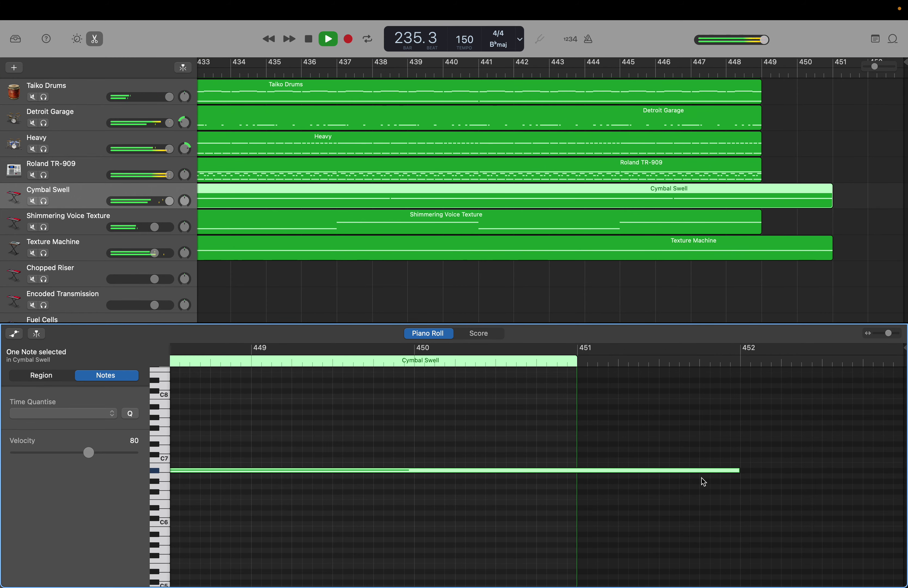
{"action": "left_click_drag", "start_coordinate": [737, 472], "coordinate": [574, 495]}
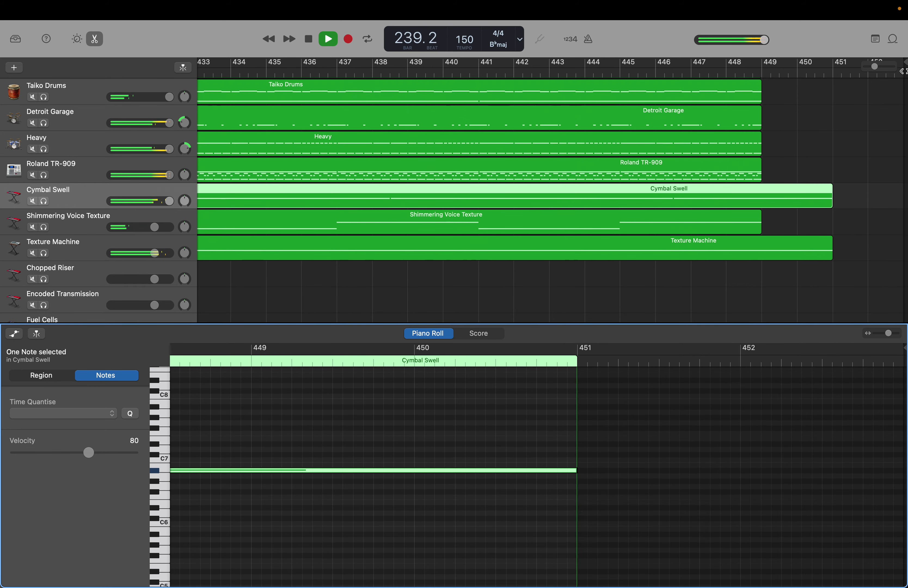
Step: Move the end-of-project marker to bar 451 and return the playhead to the beginning of the song
{"action": "left_click_drag", "start_coordinate": [890, 71], "coordinate": [834, 74]}
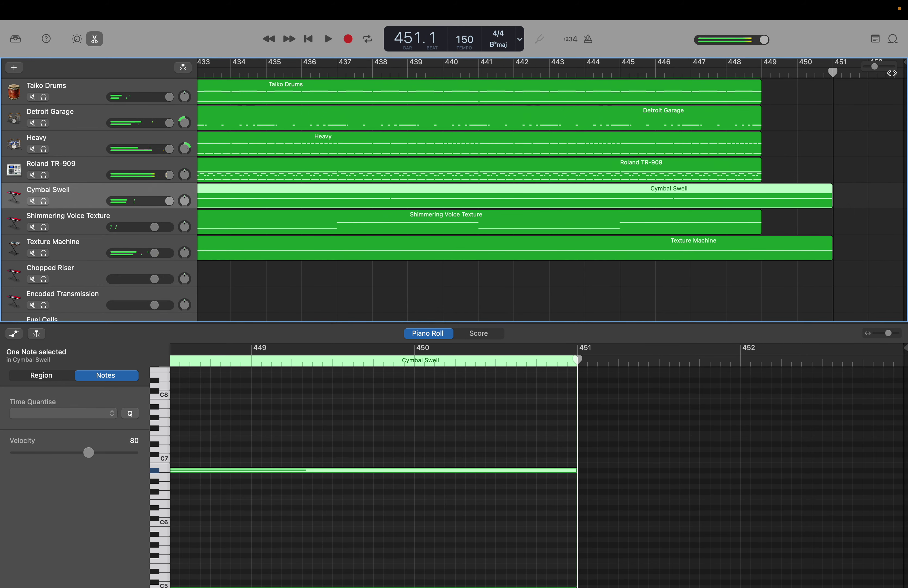
{"action": "mouse_move", "coordinate": [903, 70]}
{"action": "left_mouse_down"}
{"action": "mouse_move", "coordinate": [872, 63]}
{"action": "mouse_move", "coordinate": [833, 72]}
{"action": "left_mouse_up"}
{"action": "key", "text": "Return"}
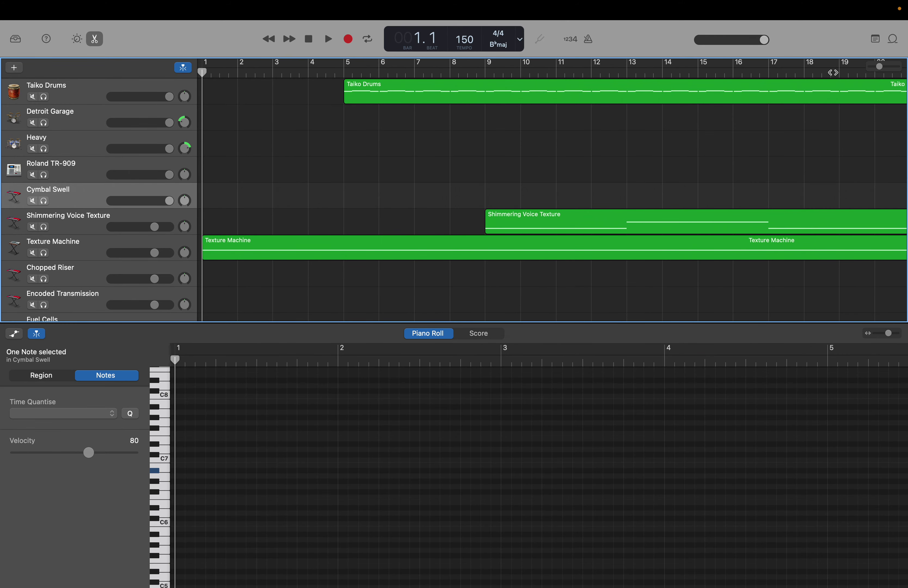